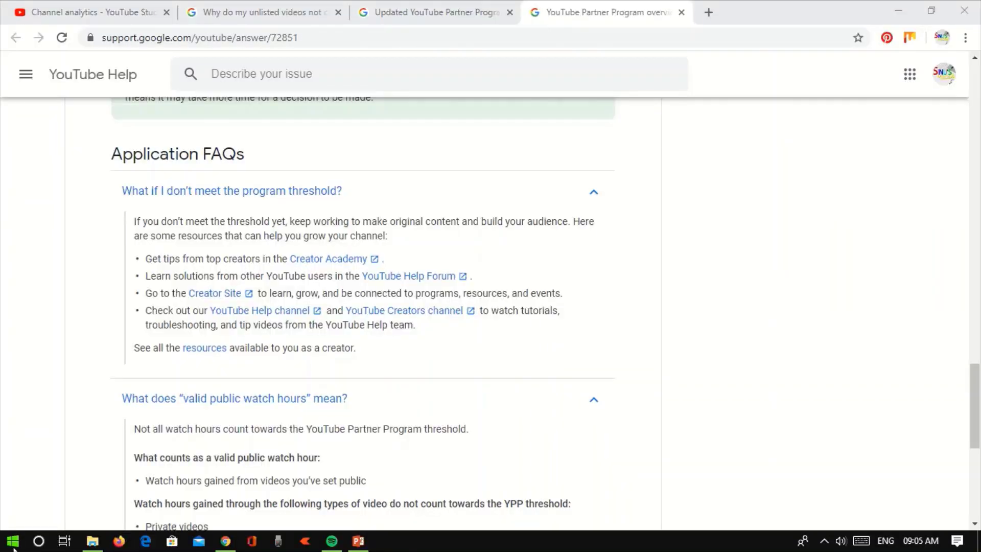
Step: Open the Windows Start menu from the taskbar's Start button
left_click(13, 542)
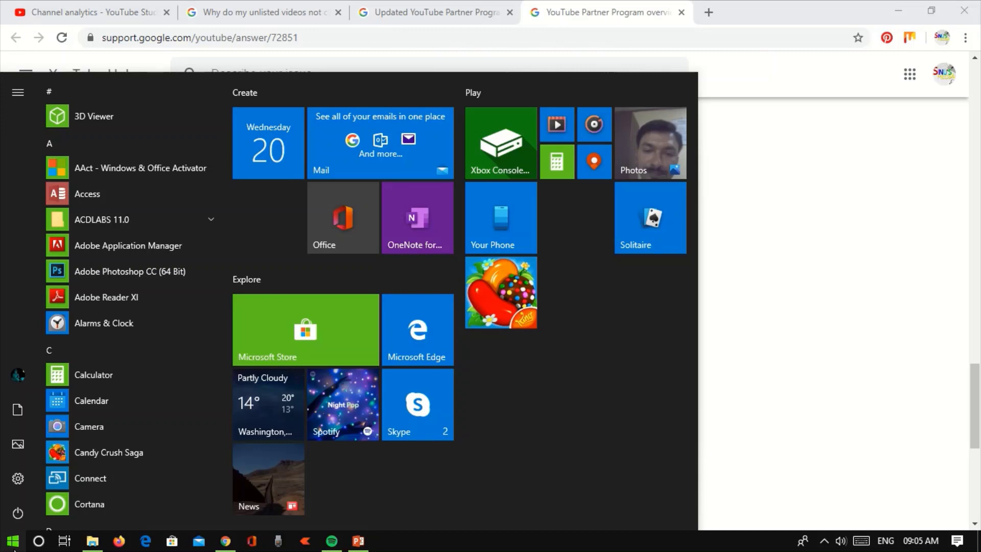
Step: Search 'POWER' in Start, launch PowerPoint, and create a blank presentation
type("PO")
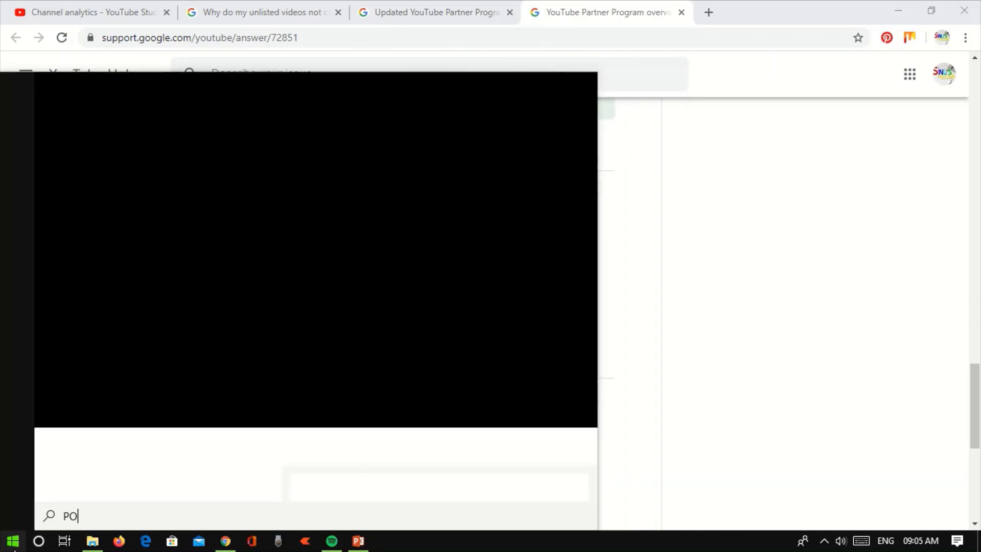
type("WER")
key("Return")
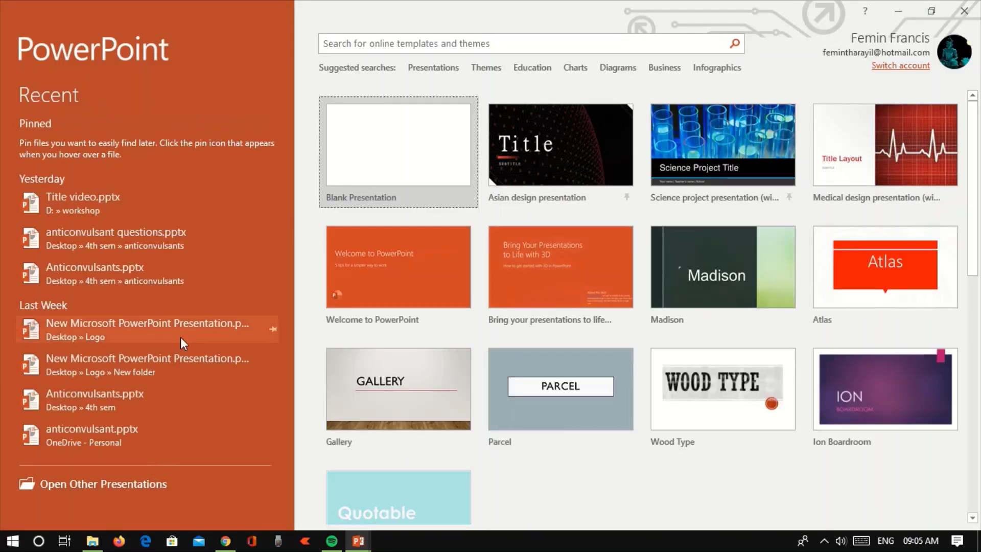
left_click(405, 140)
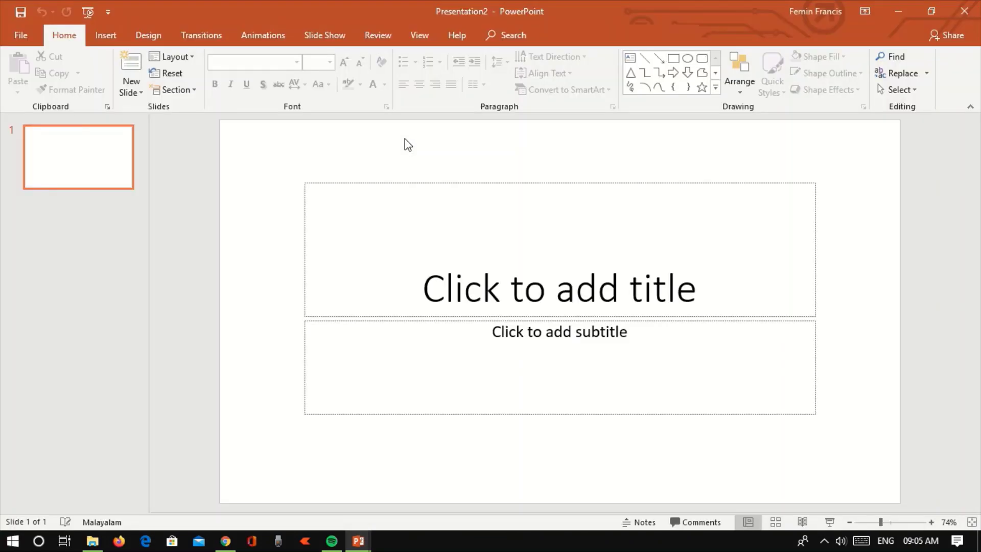
Step: Insert sky.jpg from the workshop folder on Youtube (D:) onto the slide
left_click(111, 34)
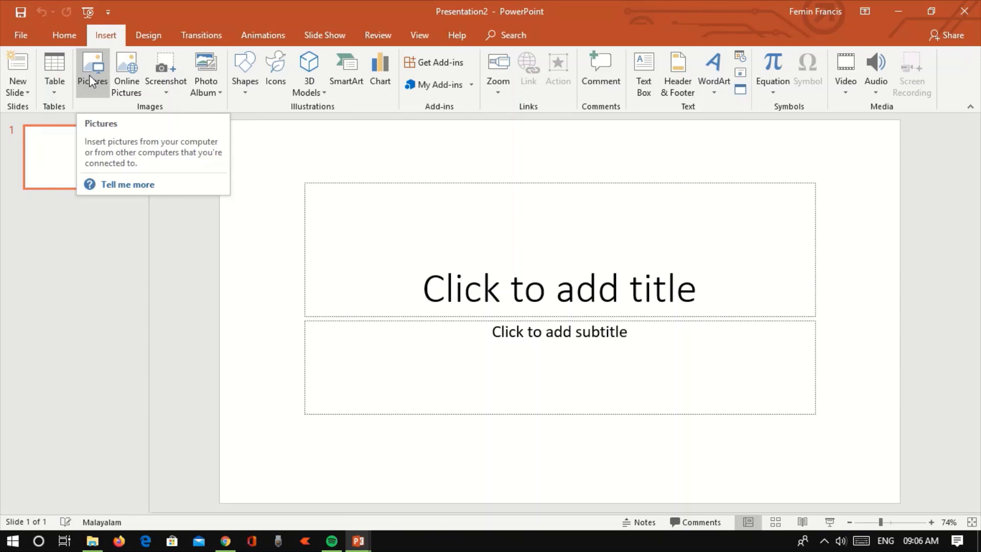
left_click(90, 75)
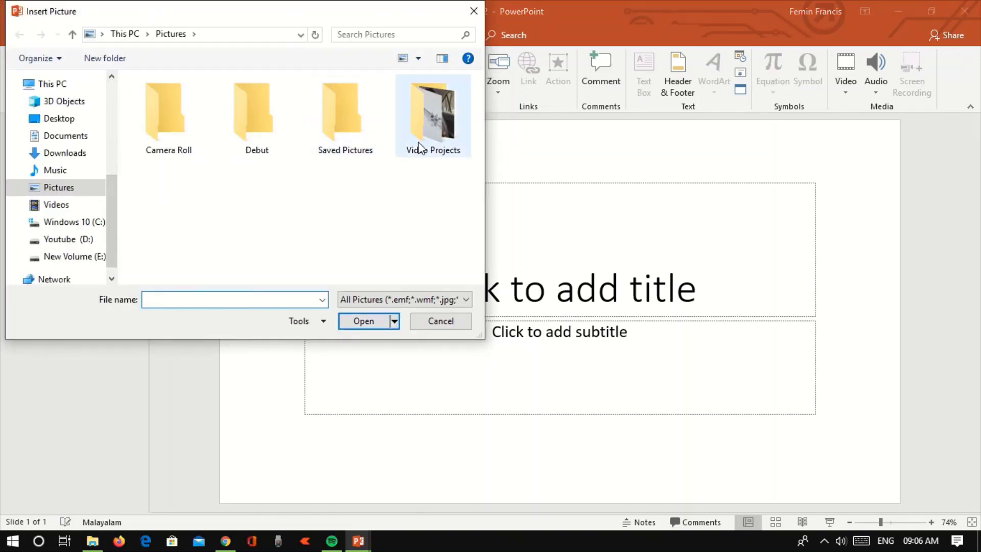
mouse_move(68, 239)
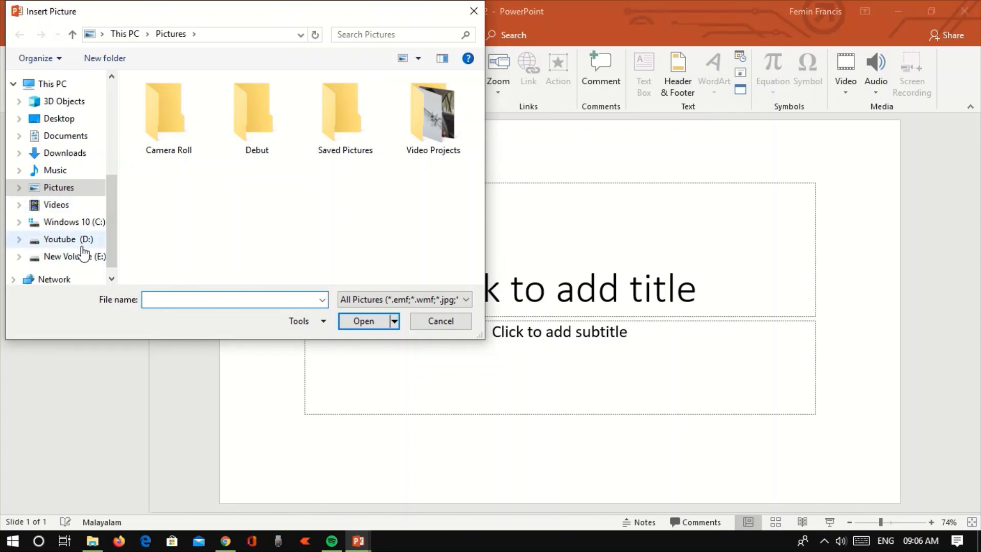
left_click(81, 240)
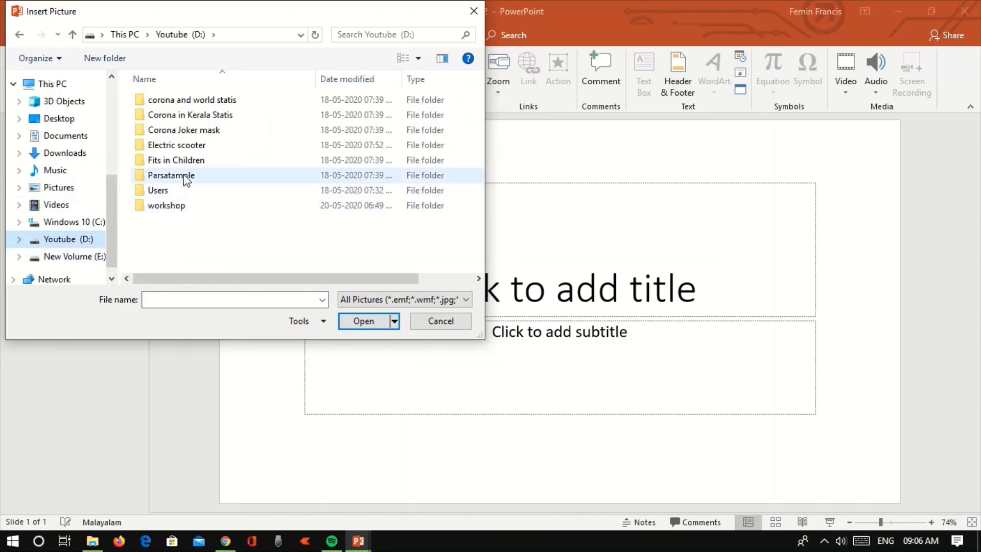
left_click(184, 209)
double_click(184, 207)
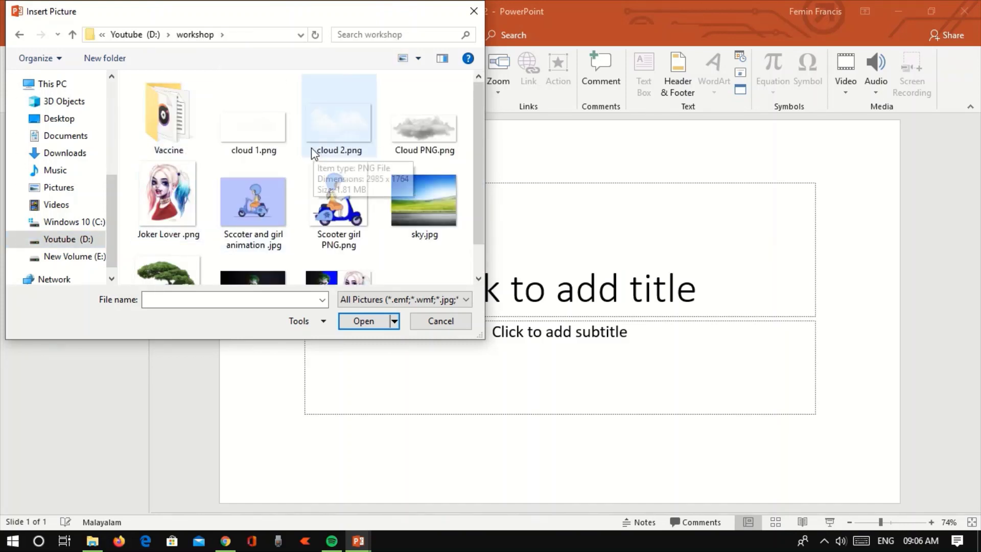
left_click(433, 202)
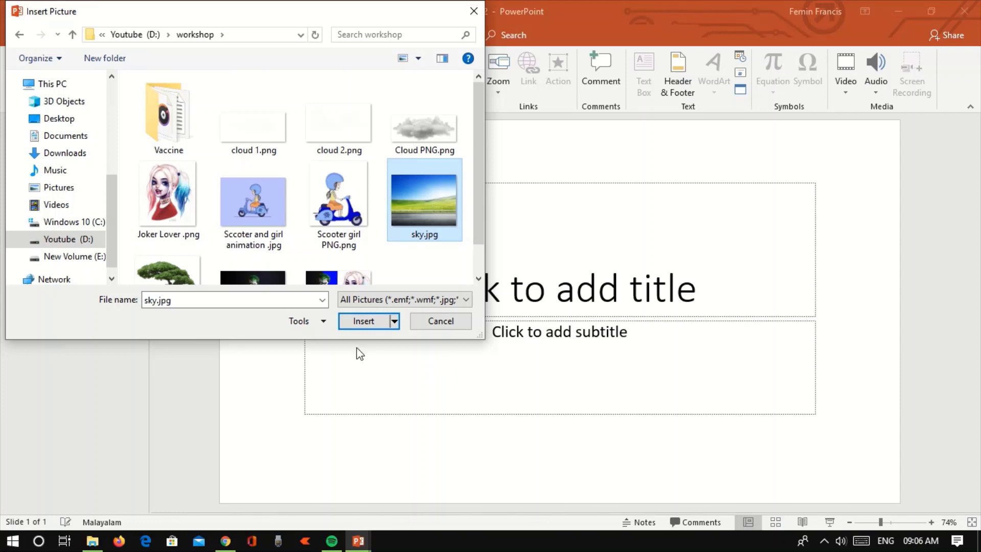
left_click(372, 325)
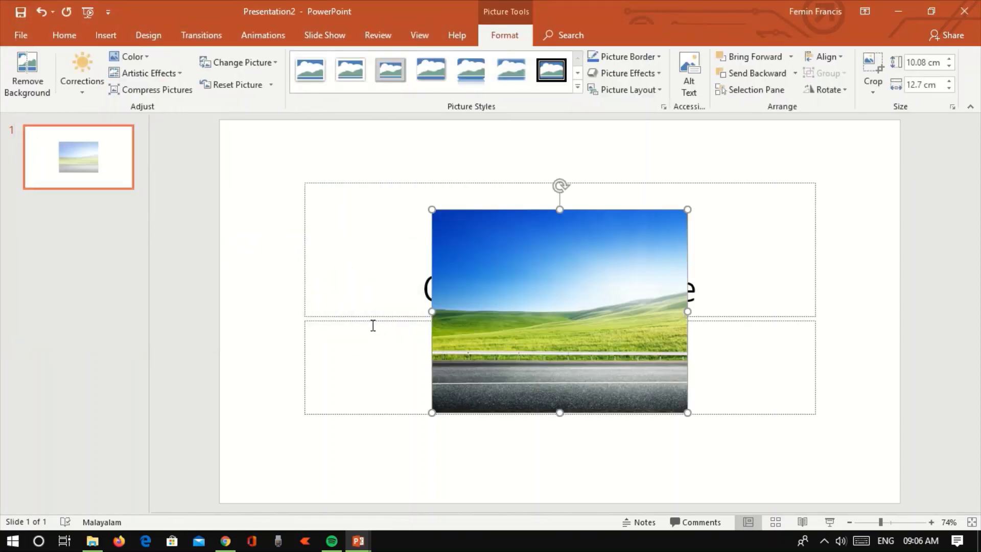
Step: Stretch sky.jpg to fill the slide, shifted up so the road runs along the bottom
left_click_drag(556, 248, 340, 162)
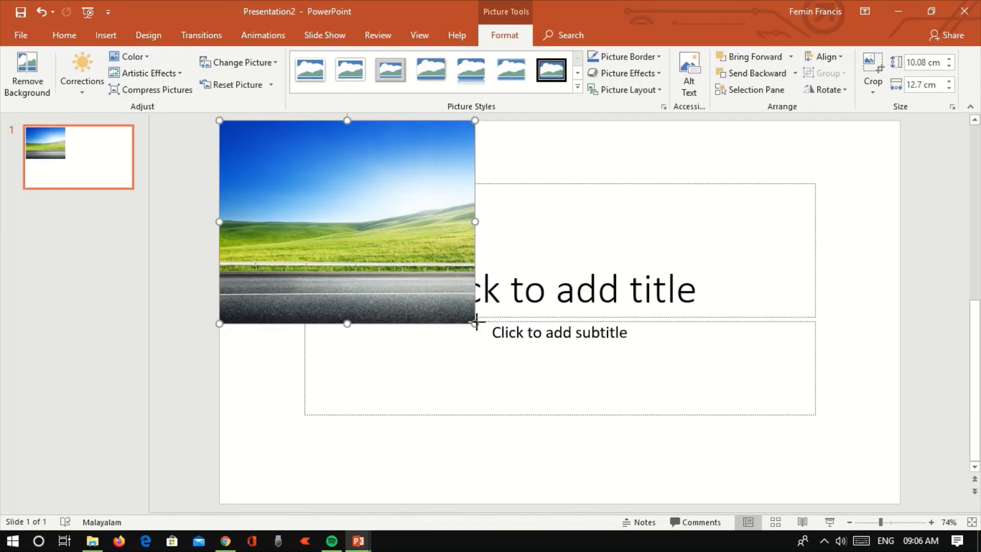
left_click_drag(475, 323, 897, 473)
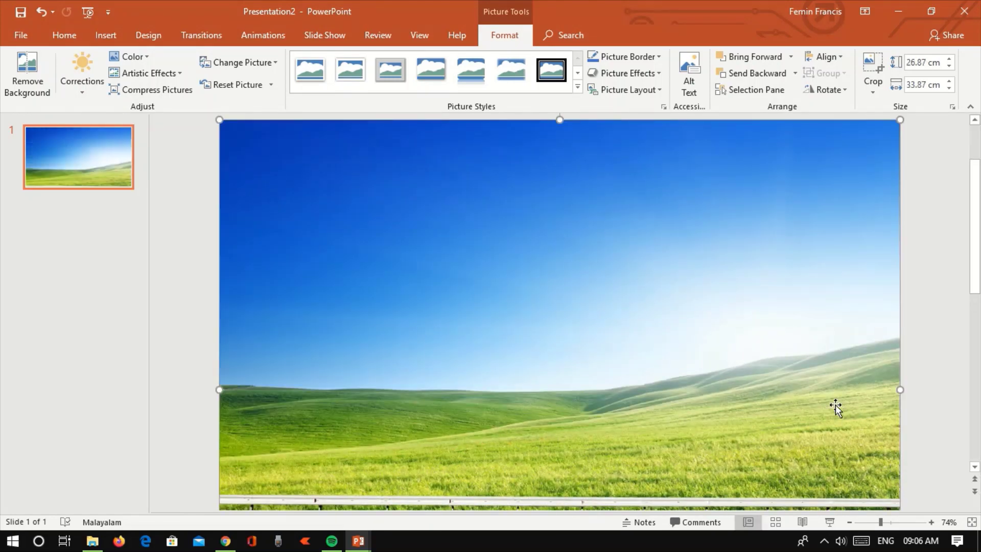
left_click_drag(979, 255, 979, 321)
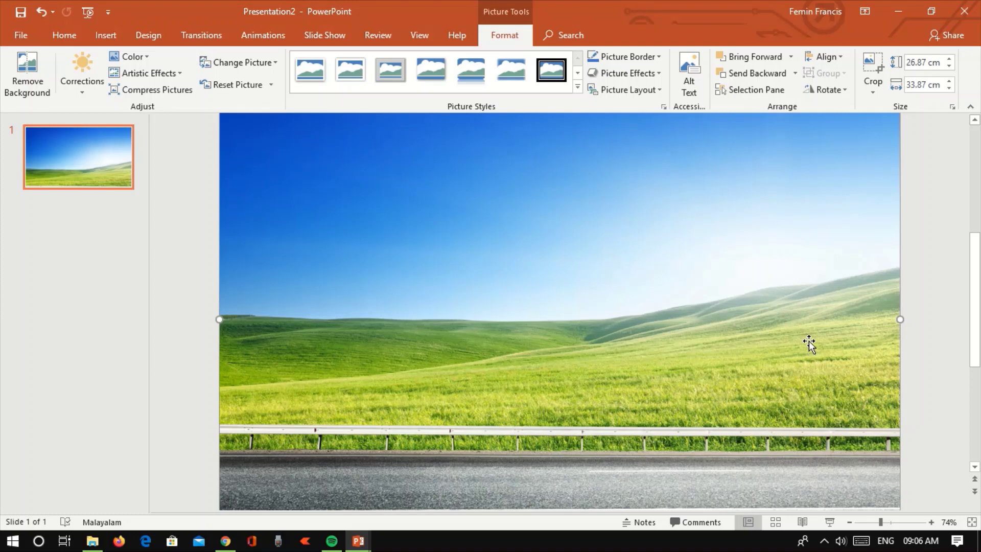
mouse_move(768, 299)
left_mouse_down()
mouse_move(760, 234)
mouse_move(768, 223)
left_mouse_up()
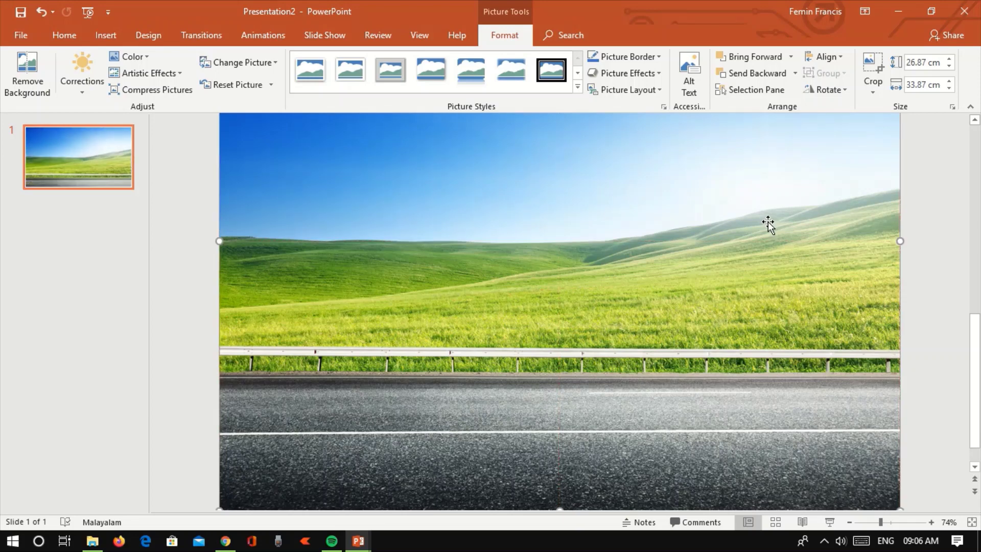
left_click(102, 38)
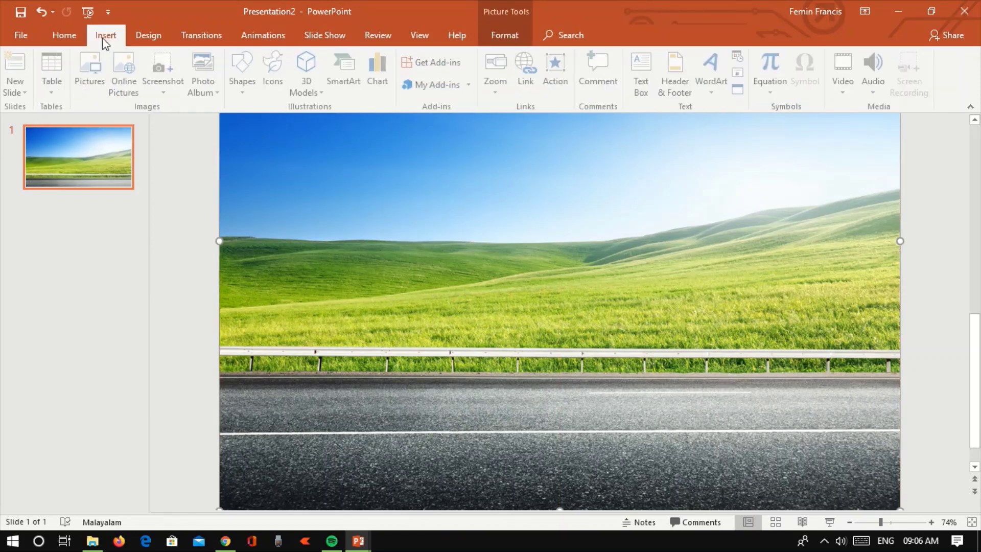
Step: Insert Scooter girl PNG.png from the workshop folder onto the slide
left_click(95, 84)
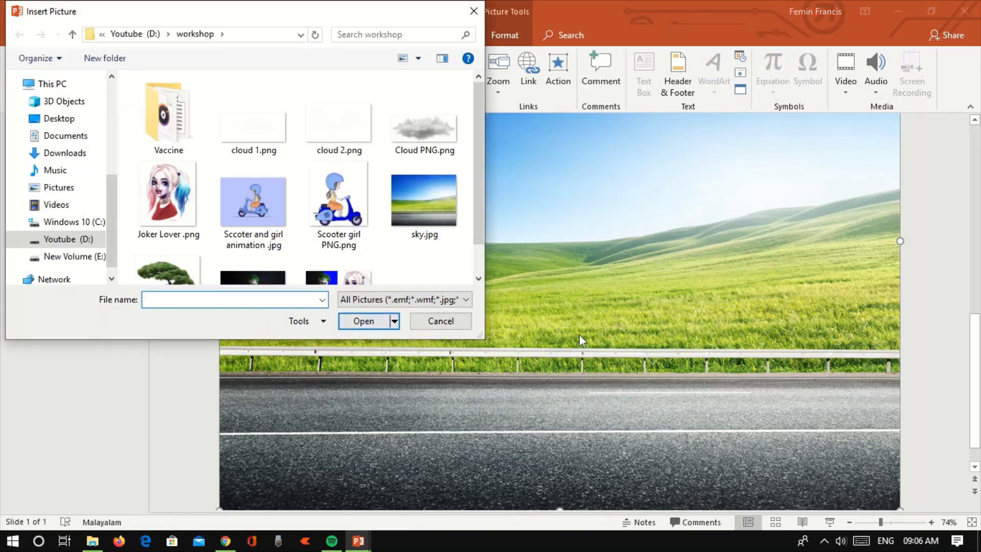
left_click(332, 195)
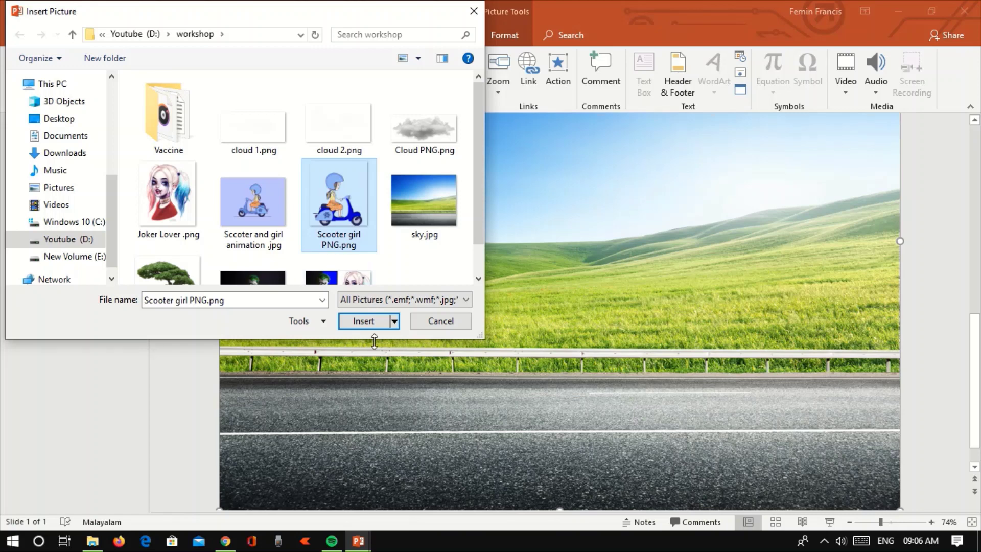
left_click(371, 322)
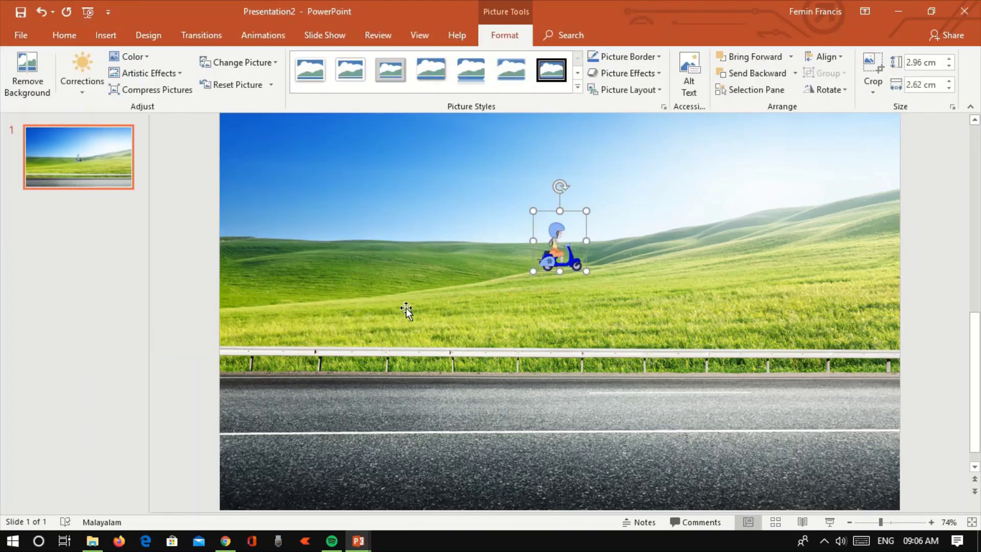
Step: Place the scooter girl on the road's left end, enlarged to 10.24 × 9.04 cm
mouse_move(564, 257)
left_mouse_down()
mouse_move(446, 340)
mouse_move(265, 416)
mouse_move(288, 358)
left_mouse_up()
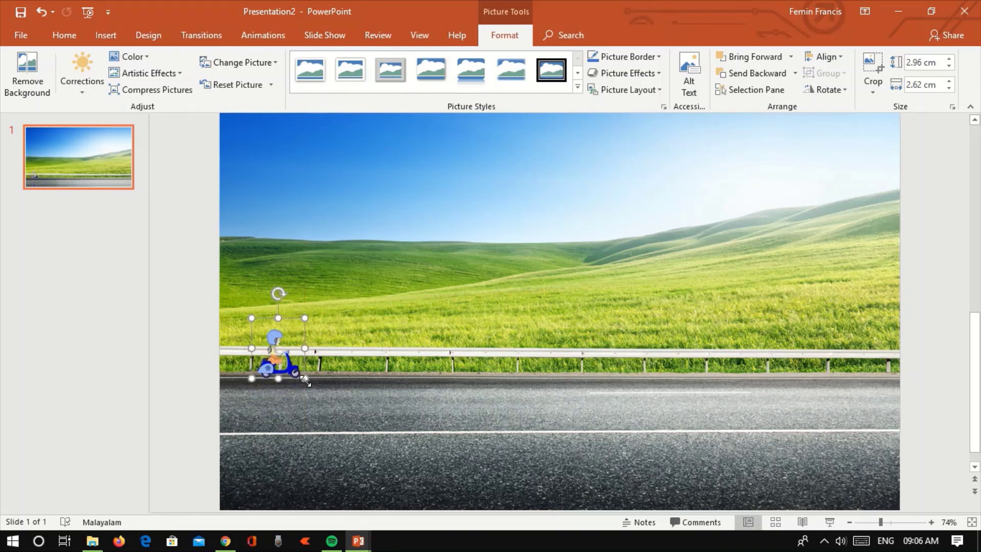
left_click_drag(305, 379, 434, 525)
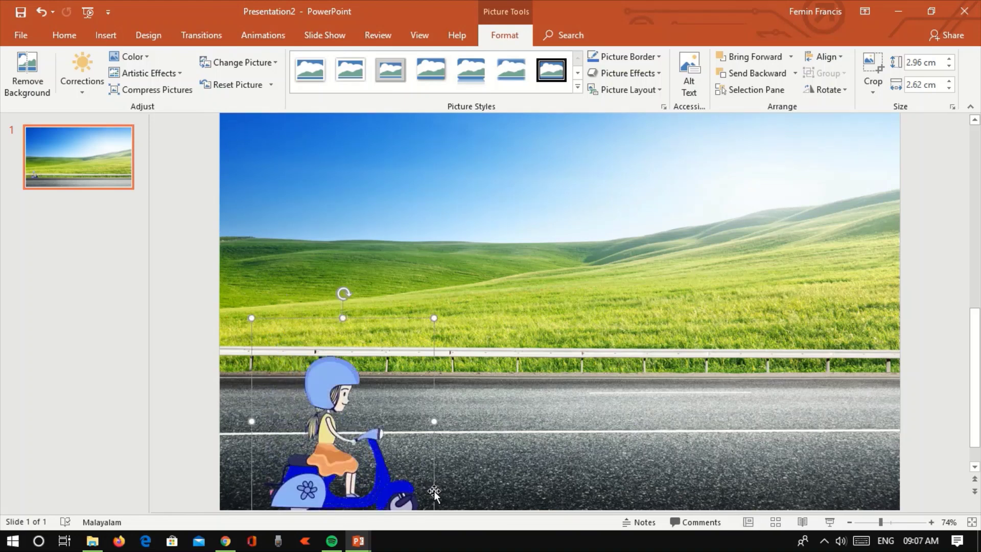
left_click_drag(349, 447, 320, 351)
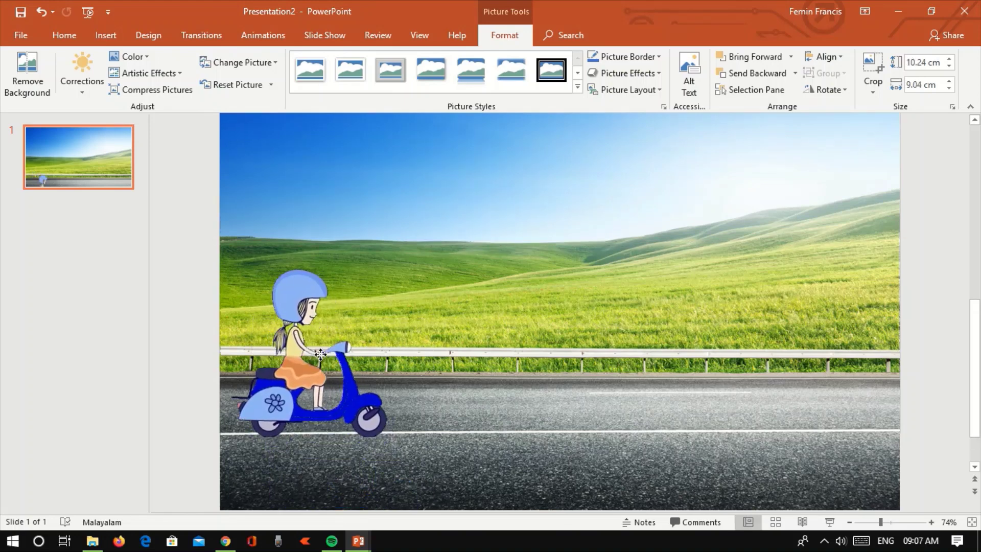
left_click_drag(320, 351, 319, 351)
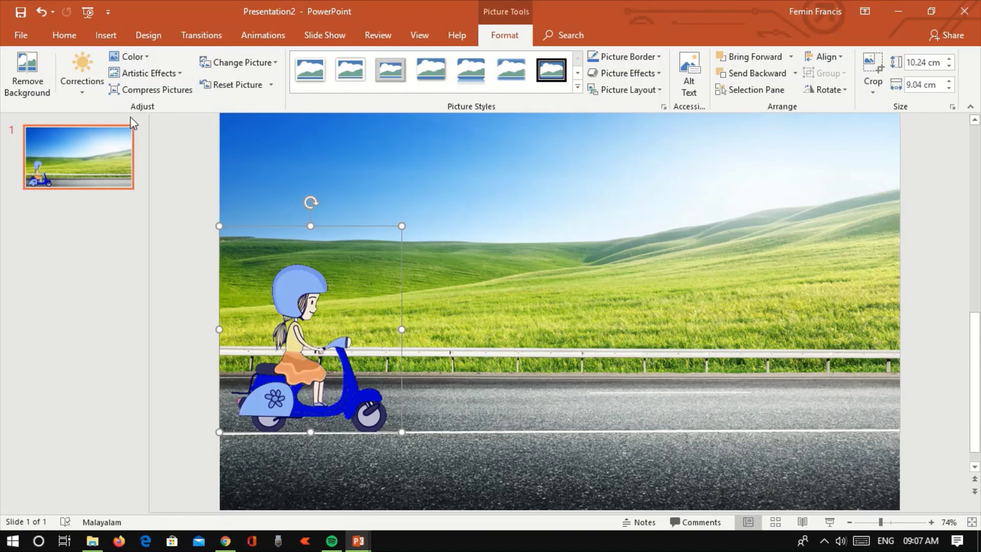
Step: Insert cloud 1.png, cloud 2.png and Cloud PNG.png together from the workshop folder
left_click(108, 36)
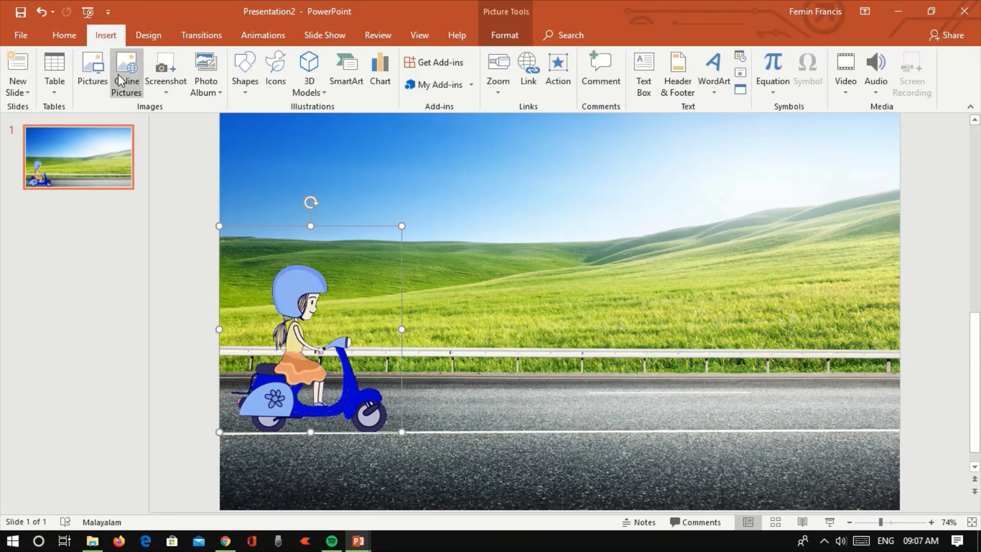
left_click(106, 87)
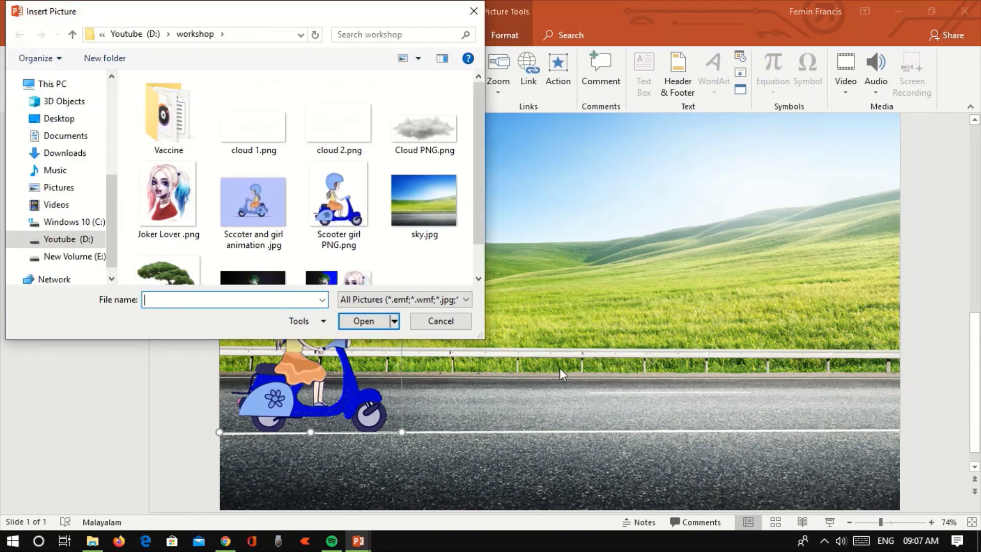
left_click(415, 131)
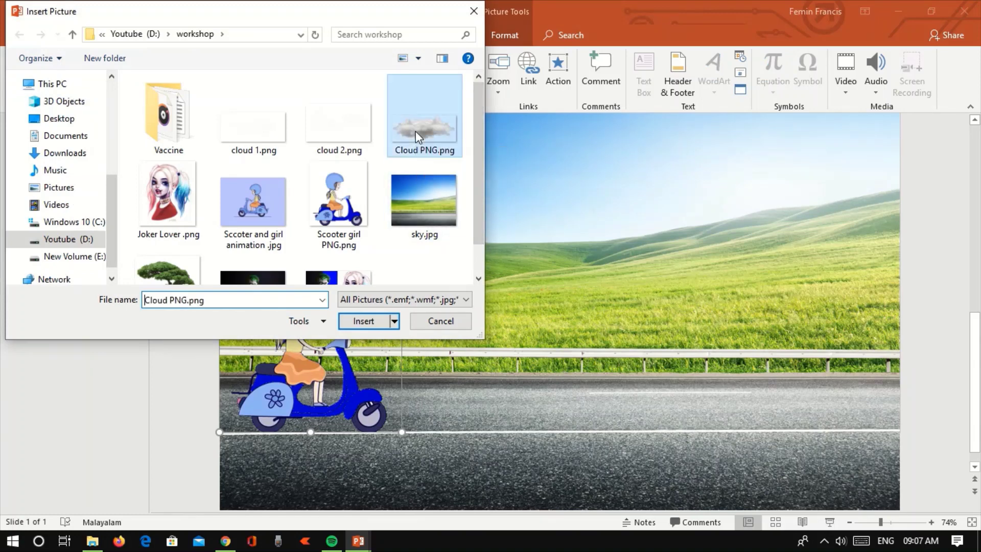
left_click(335, 135, "ctrl")
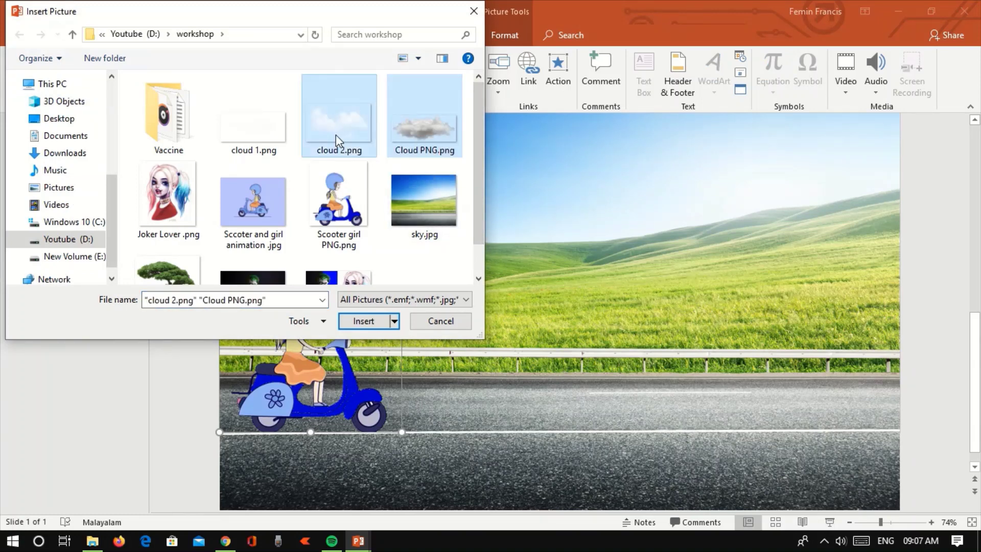
left_click(264, 143, "ctrl")
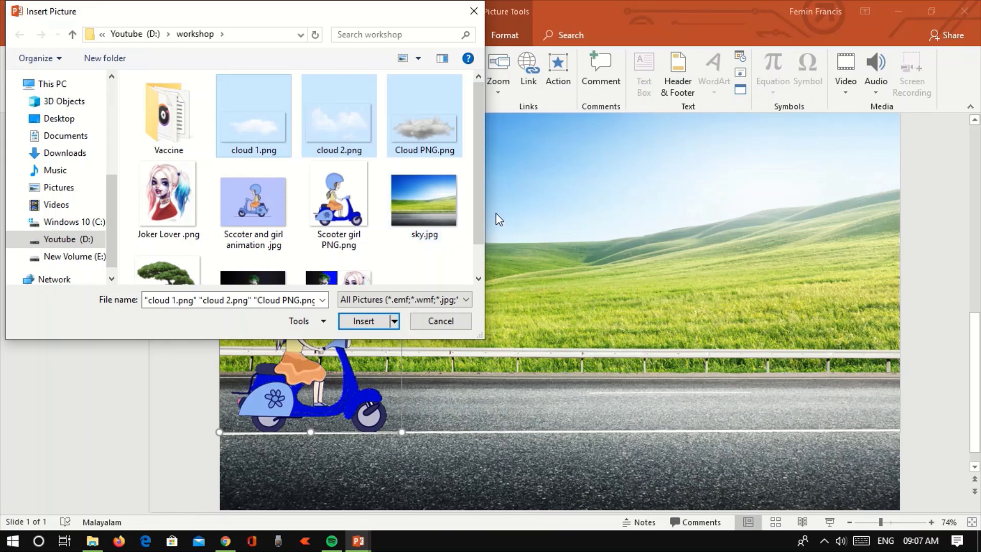
left_click_drag(480, 202, 488, 233)
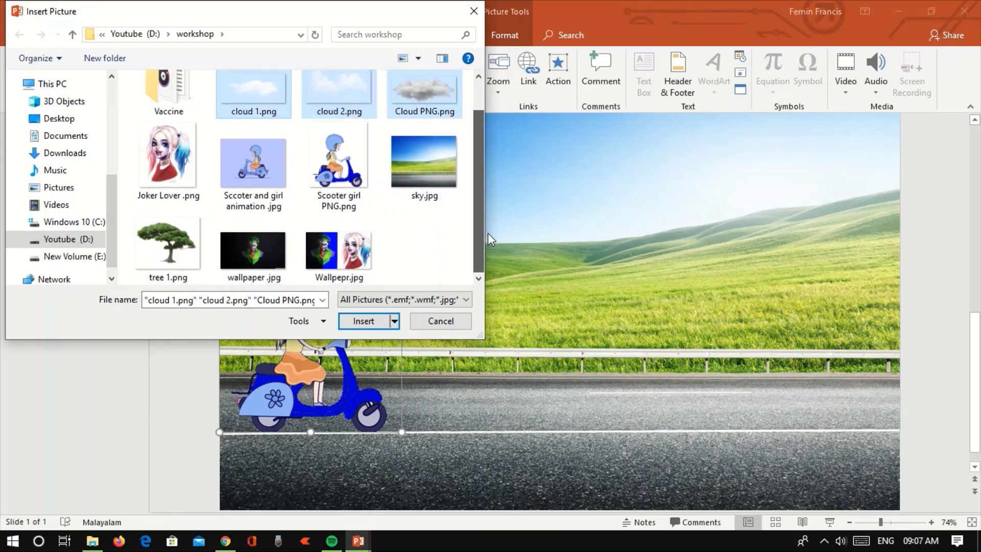
left_click(370, 321)
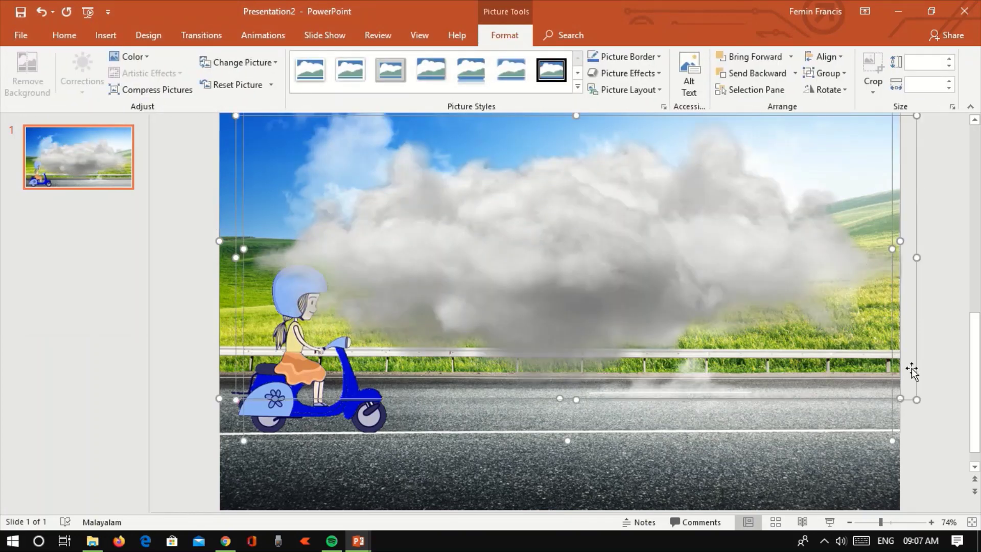
Step: Shrink and arrange the clouds: white cloud at the top, grey and faded clouds upper right
left_click(779, 468)
left_click(908, 132)
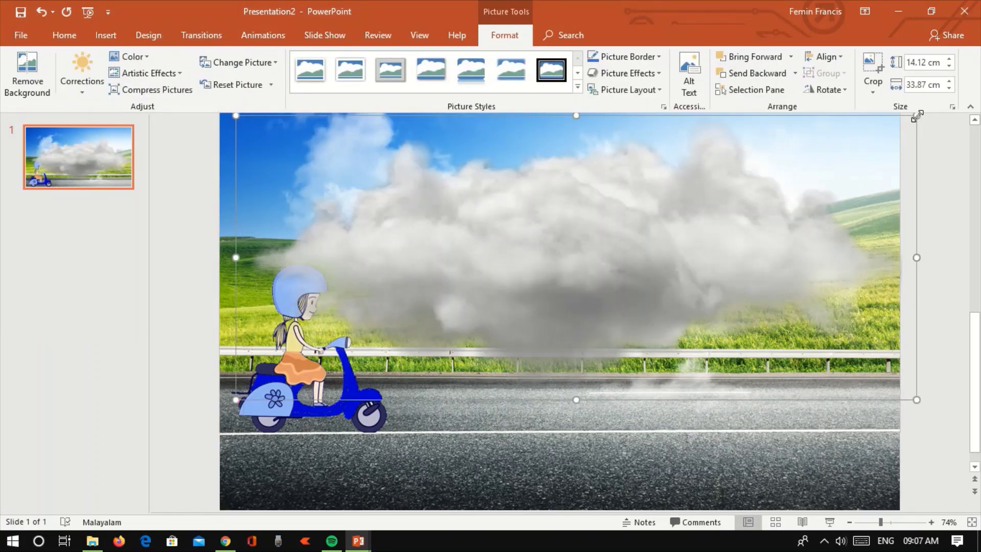
left_click_drag(917, 117, 552, 300)
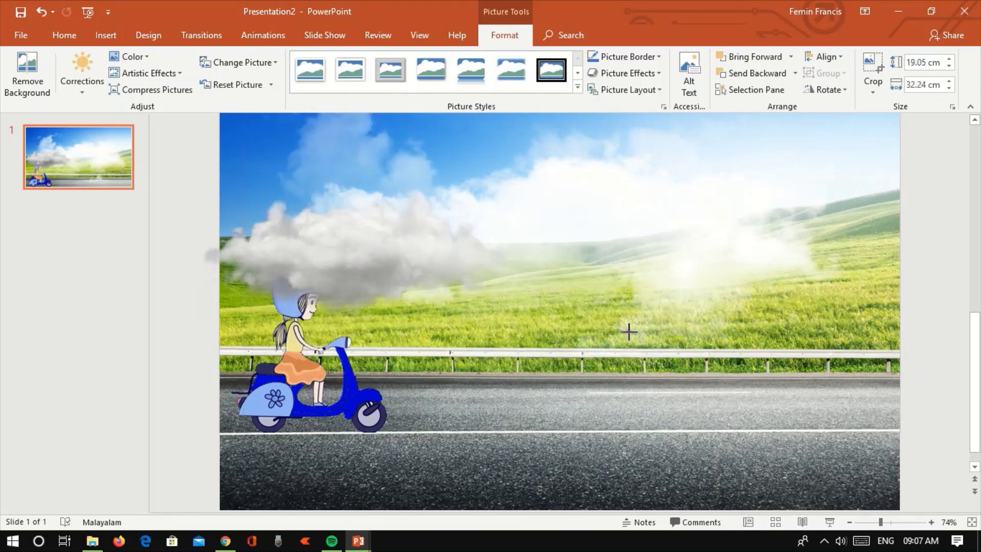
mouse_move(628, 331)
left_mouse_down()
mouse_move(725, 219)
mouse_move(898, 401)
mouse_move(678, 295)
left_mouse_up()
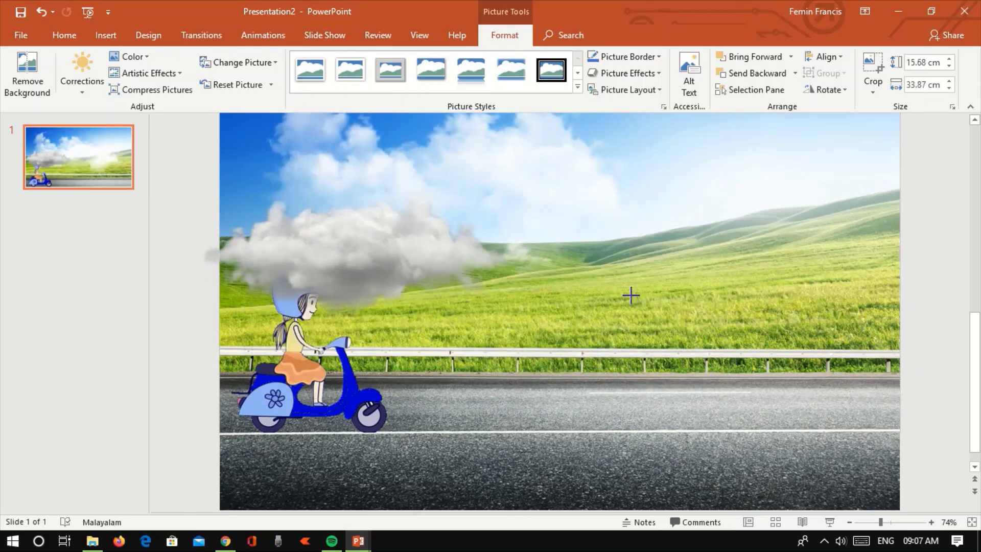
left_click(899, 522)
left_click(866, 522)
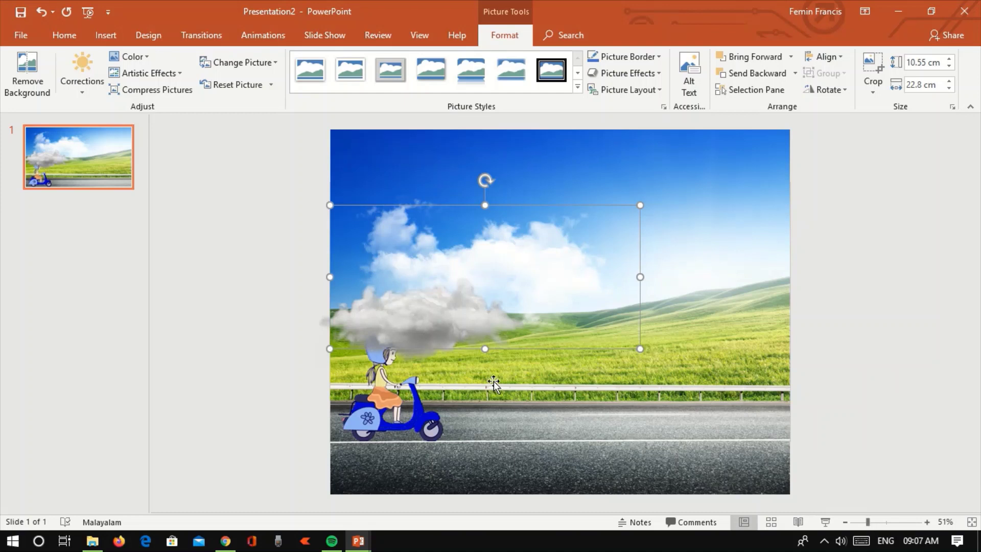
mouse_move(495, 385)
left_mouse_down()
mouse_move(401, 309)
mouse_move(667, 185)
mouse_move(771, 153)
left_mouse_up()
left_click_drag(697, 209, 500, 274)
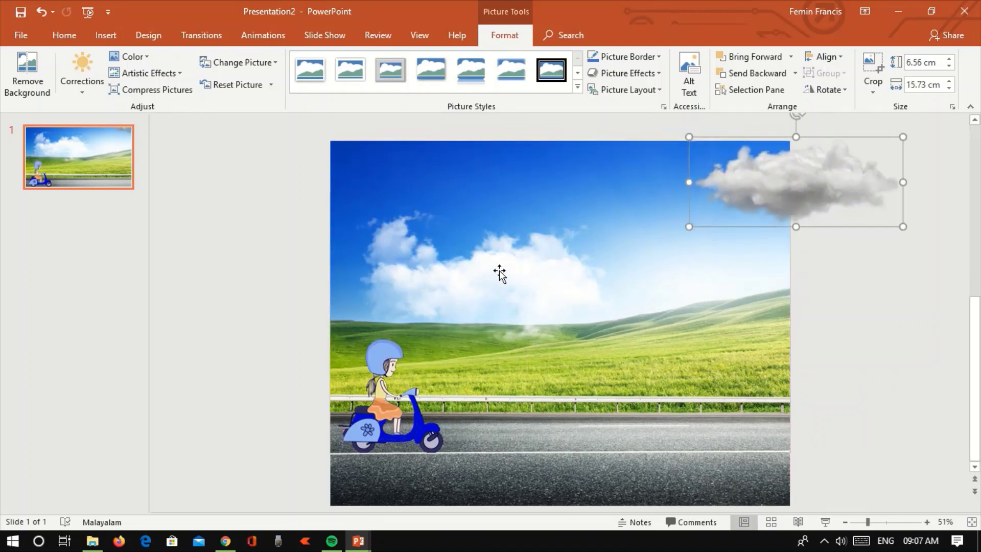
left_click_drag(745, 296, 823, 256)
left_click_drag(490, 285, 485, 198)
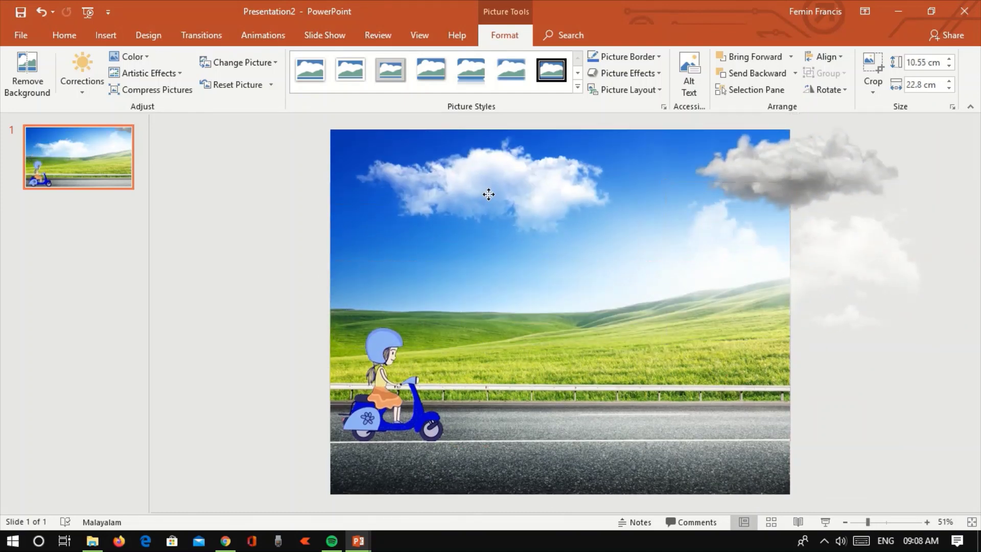
Step: Duplicate the grey cloud and place the copy lower and further left
left_click(793, 185)
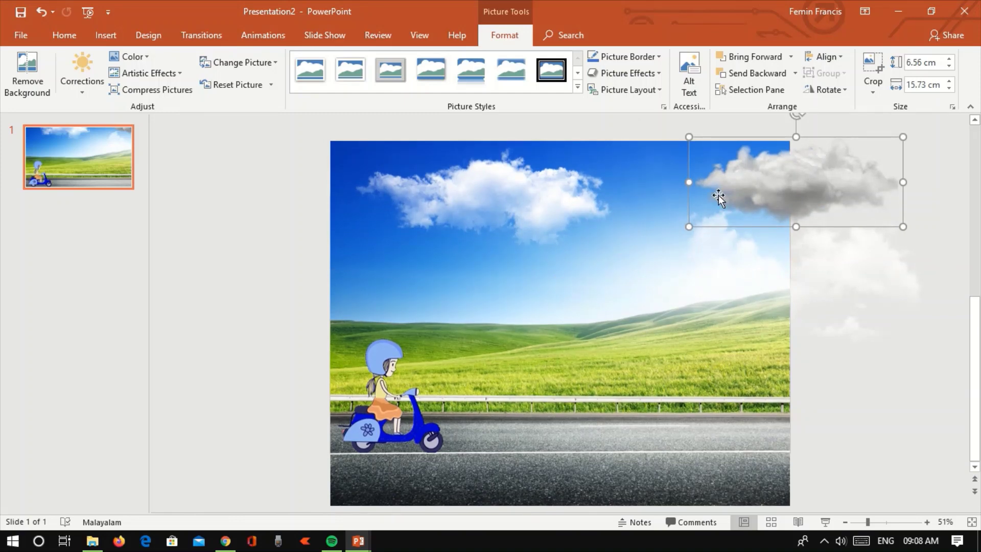
right_click(768, 192)
left_click(819, 223)
key("ctrl+v")
scroll(825, 178, "down", 1)
left_click_drag(826, 178, 729, 232)
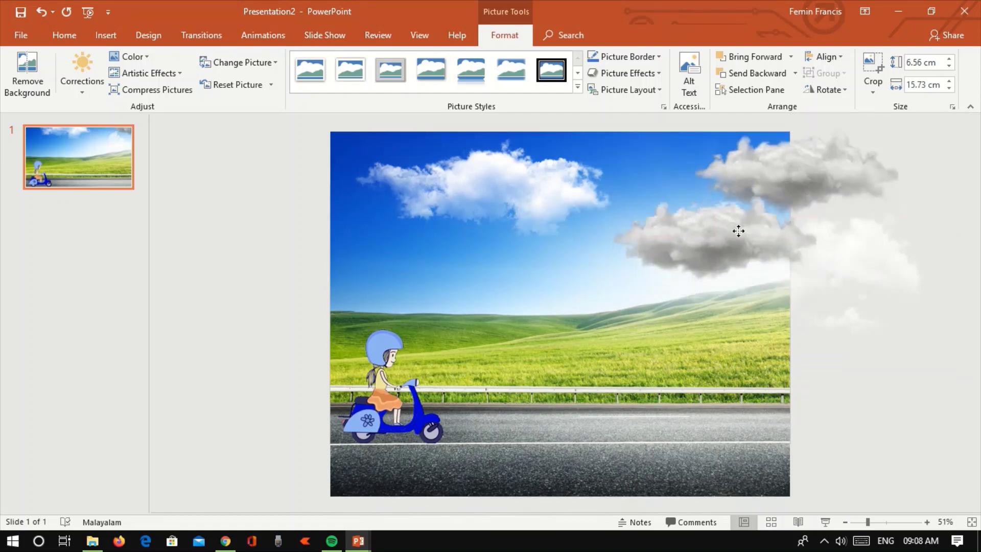
left_click(859, 257)
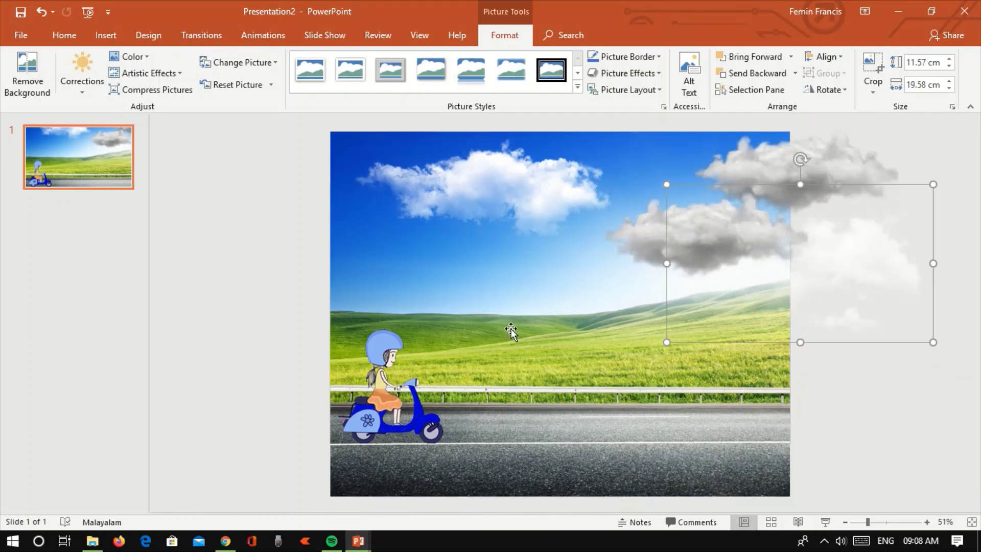
Step: Move the scooter girl off the left edge and give her a Lines path past the right edge
left_click(393, 400)
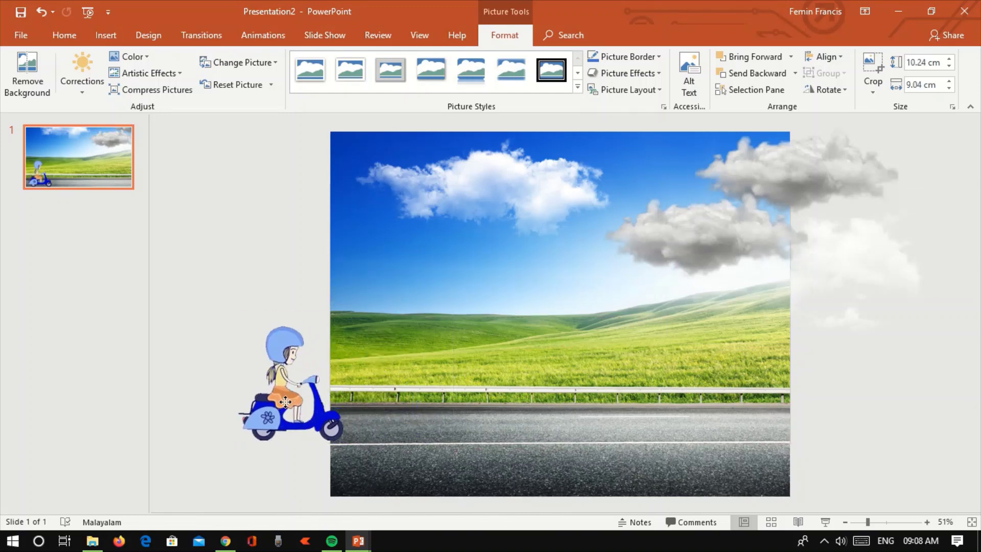
left_click_drag(387, 402, 274, 400)
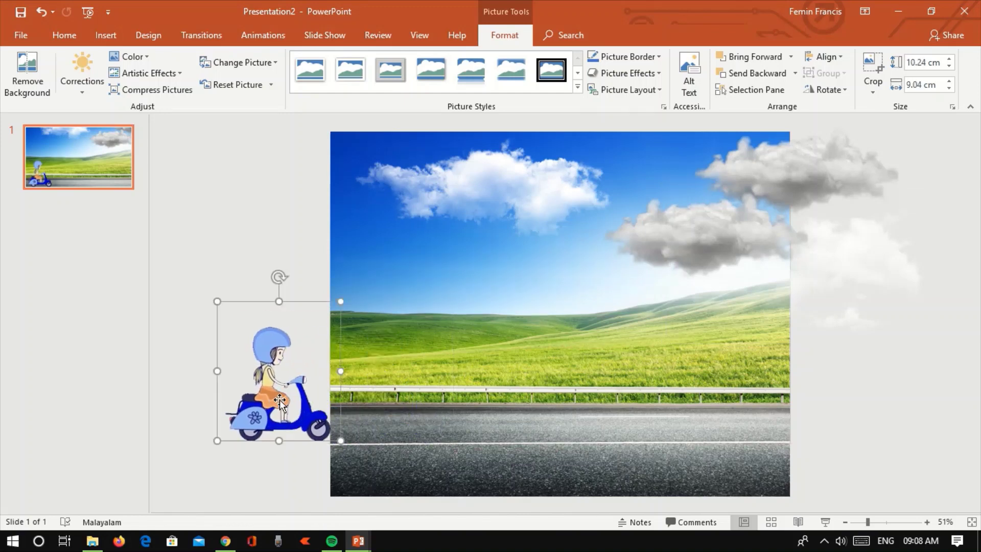
left_click(250, 37)
left_click(522, 87)
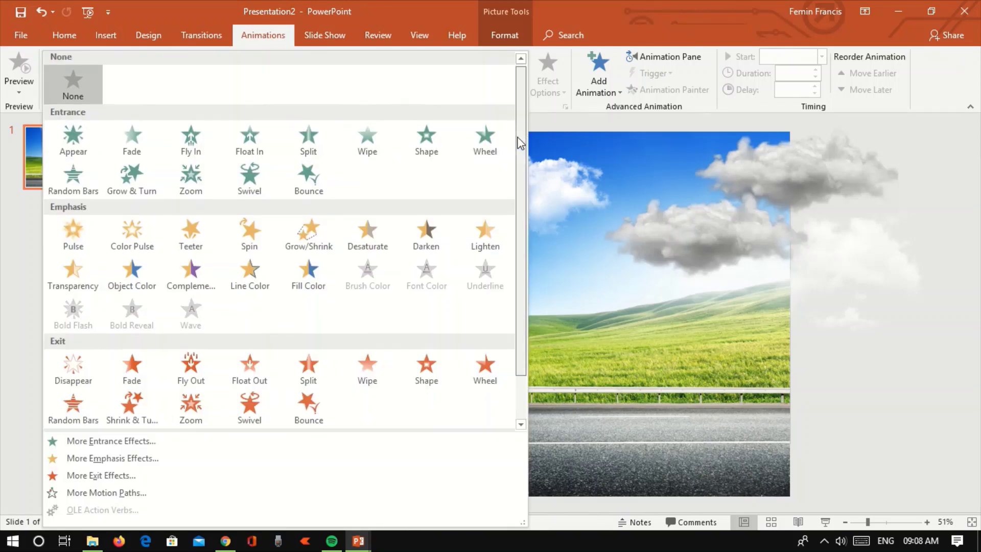
scroll(508, 350, "down", 2)
left_click(77, 418)
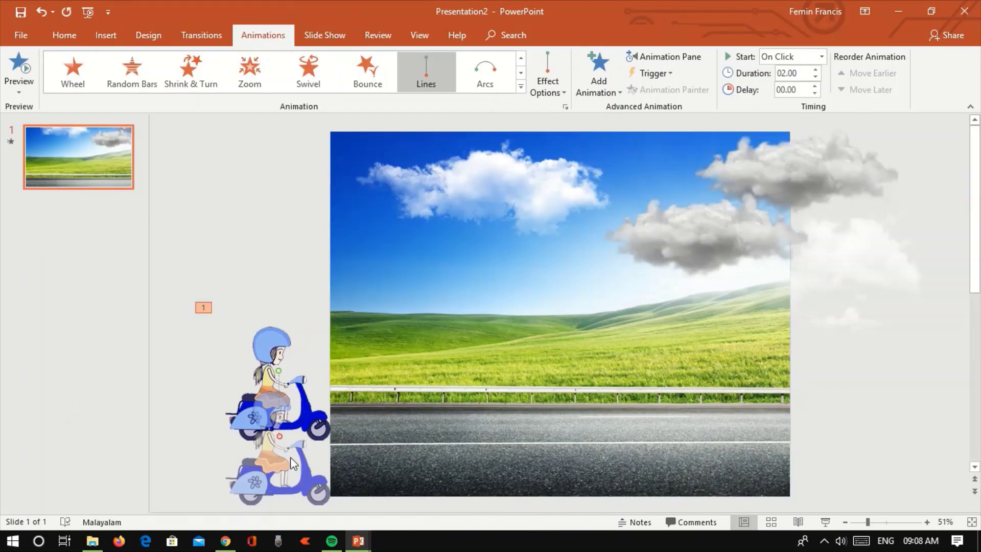
left_click_drag(281, 437, 841, 366)
left_click(536, 201)
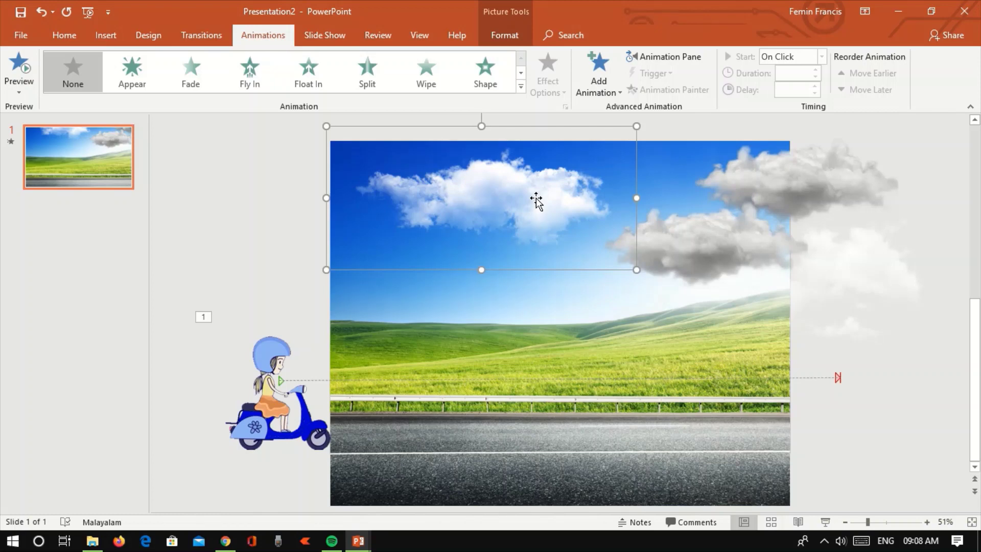
Step: Give the white cloud a Lines motion path ending left of the slide
left_click(521, 86)
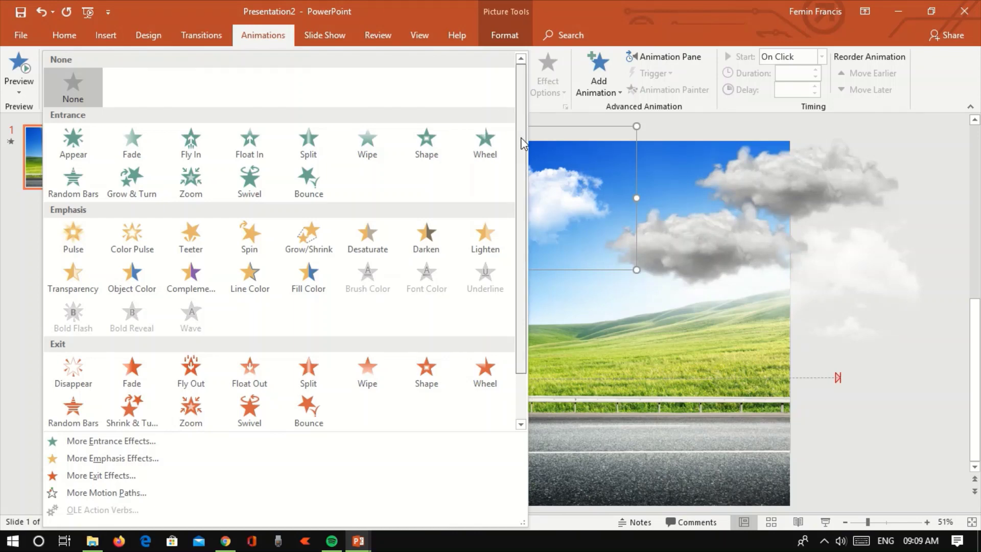
left_click_drag(520, 135, 520, 182)
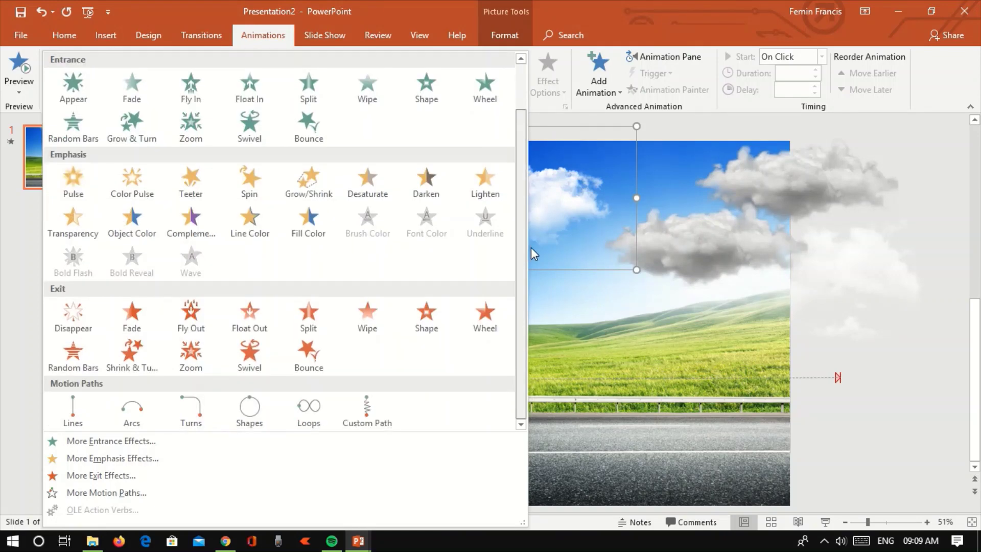
left_click(72, 407)
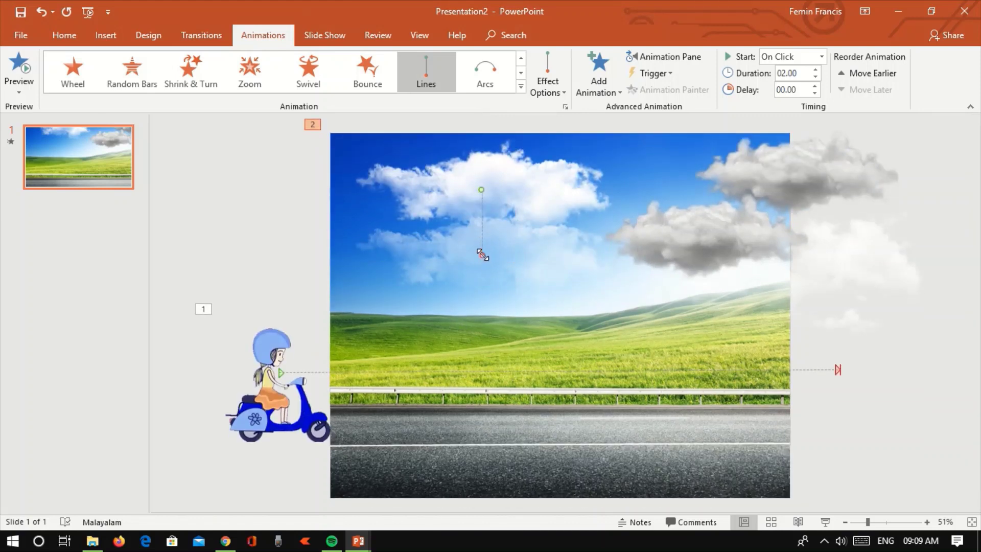
left_click_drag(482, 254, 247, 194)
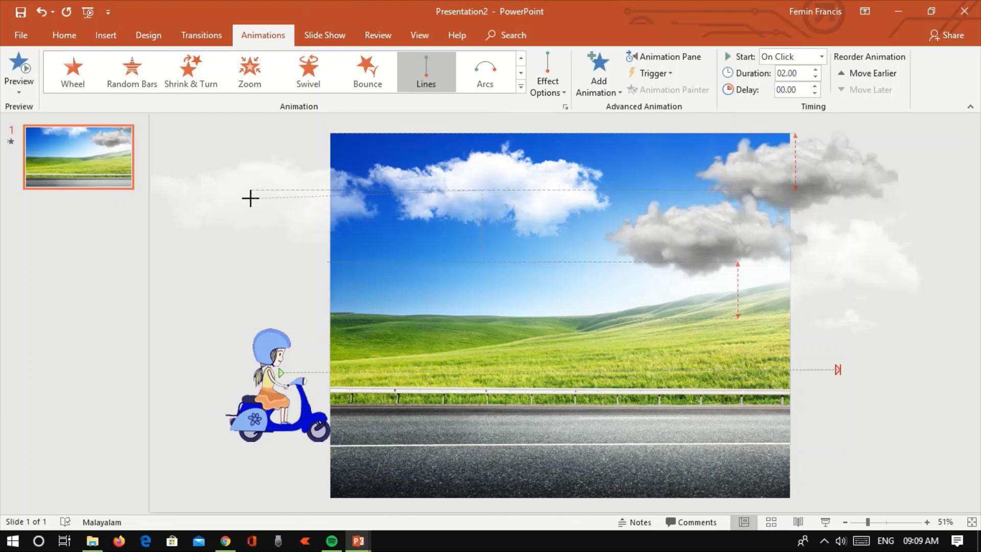
left_click_drag(247, 194, 204, 246)
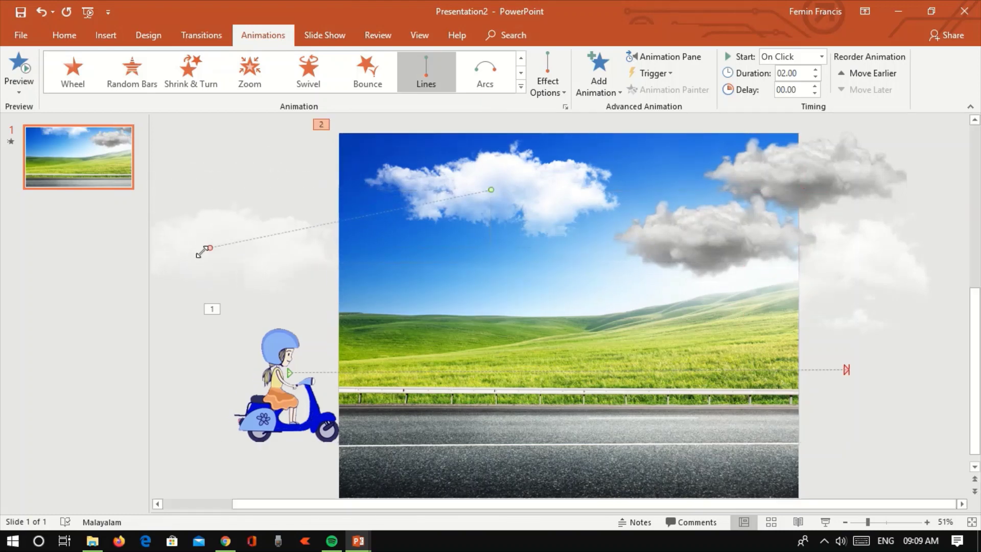
Step: Give the grey cloud a Lines motion path stretching to the slide's left edge
left_click(634, 261)
left_click(521, 88)
scroll(366, 343, "down", 2)
left_click(73, 408)
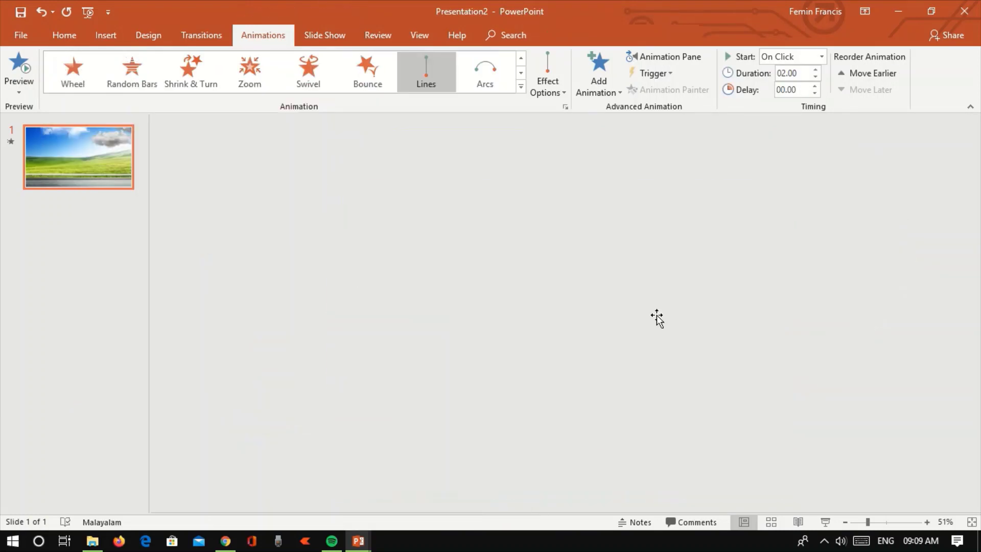
left_click_drag(706, 302, 330, 219)
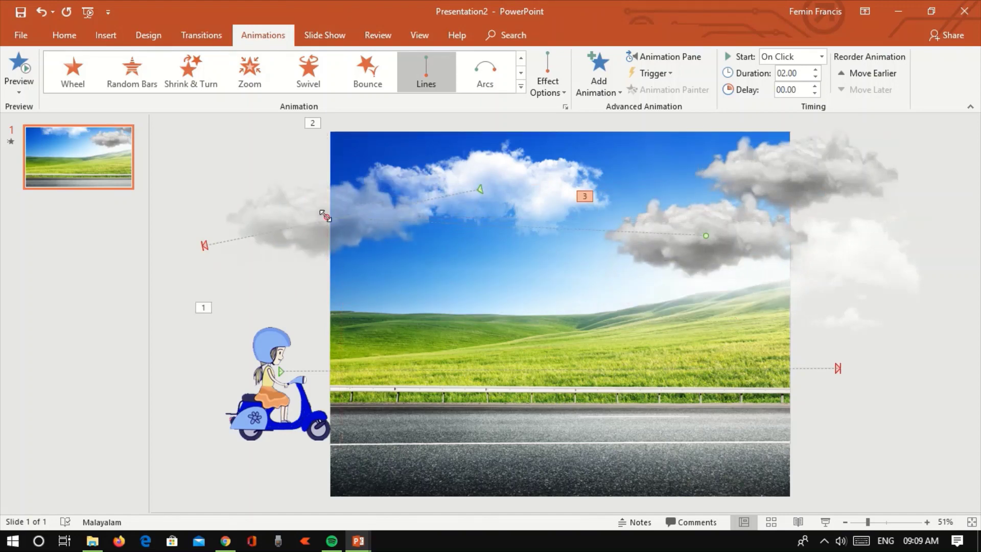
Step: Add a Lines motion path to the top-right cloud
left_click(798, 173)
left_click(521, 87)
scroll(286, 332, "down", 2)
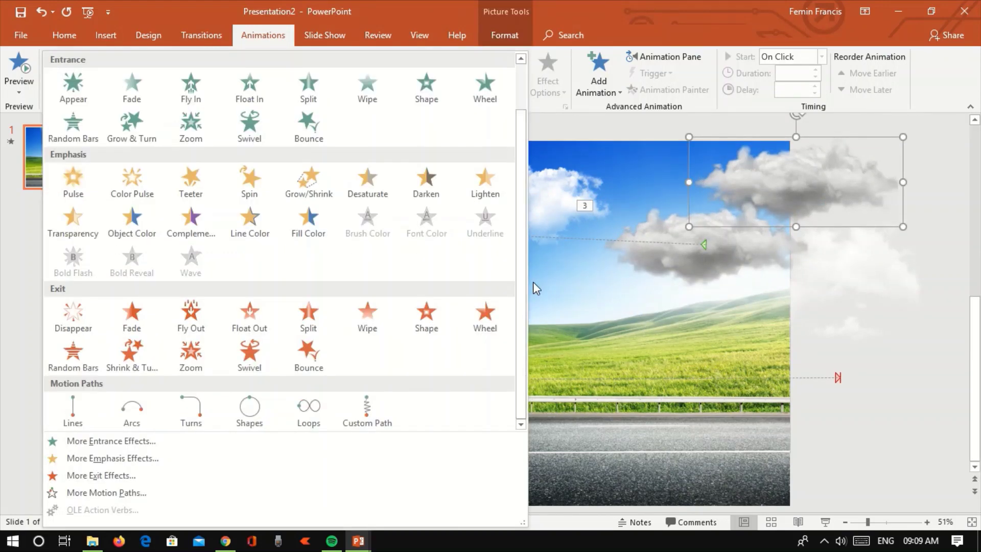
left_click(77, 408)
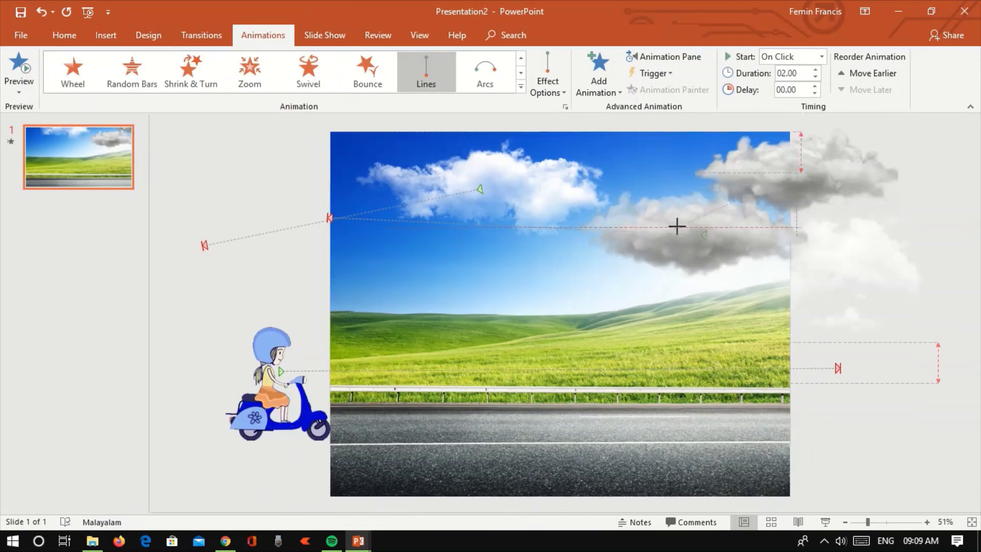
Step: Add a Lines motion path to the large faint cloud, then preview all animations
left_click(874, 253)
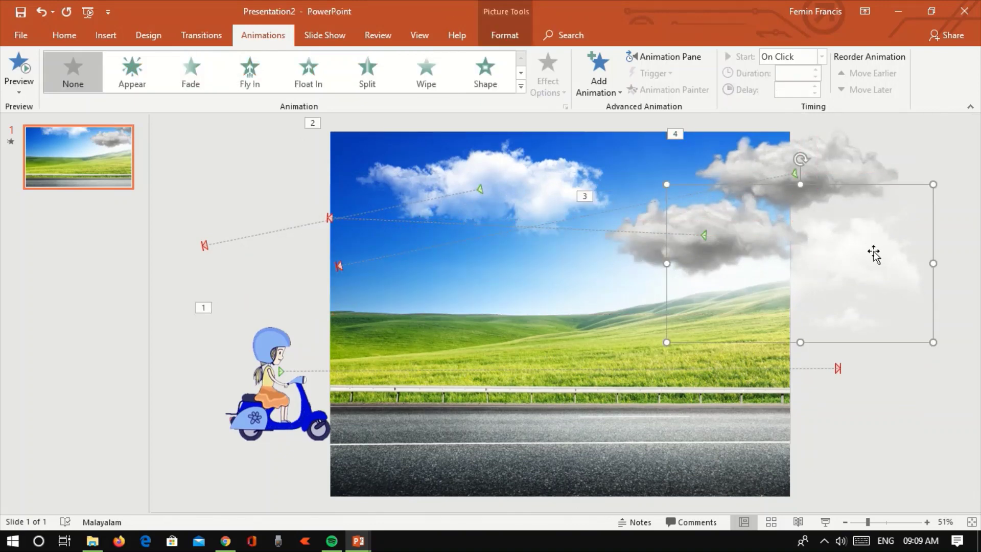
left_click(587, 79)
scroll(876, 316, "down", 5)
left_click(606, 386)
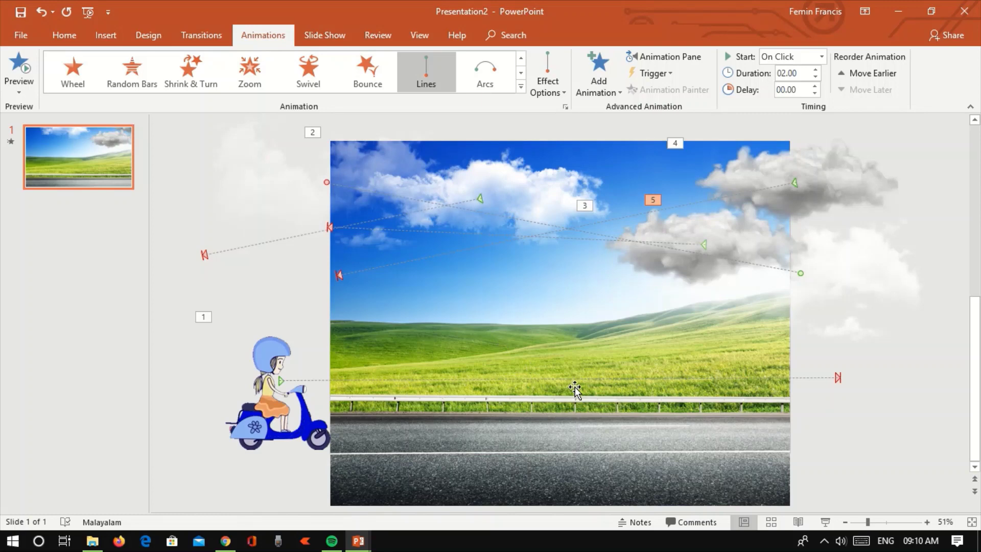
left_click(13, 83)
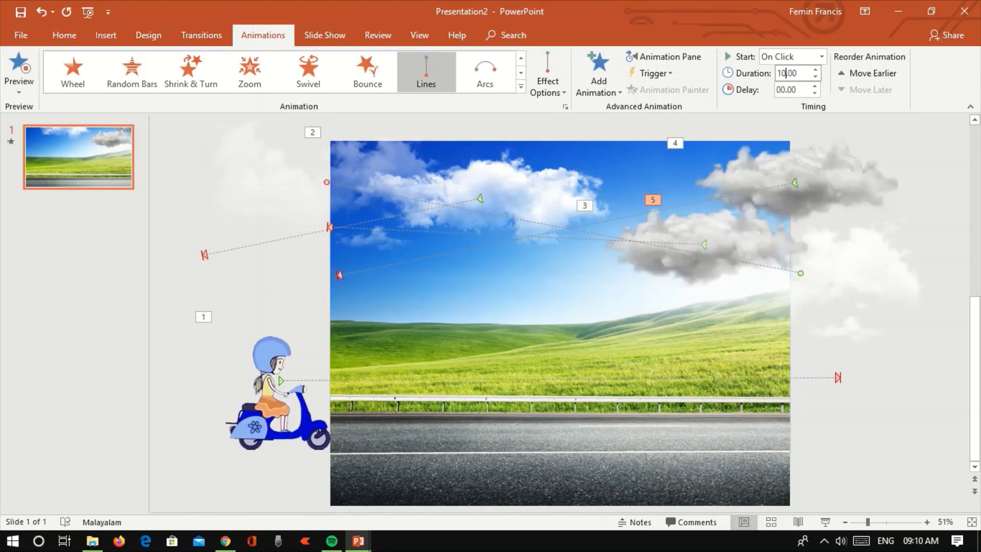
Step: Set the last cloud's drift to start After Previous lasting 10 seconds, then stop the preview
left_click(822, 57)
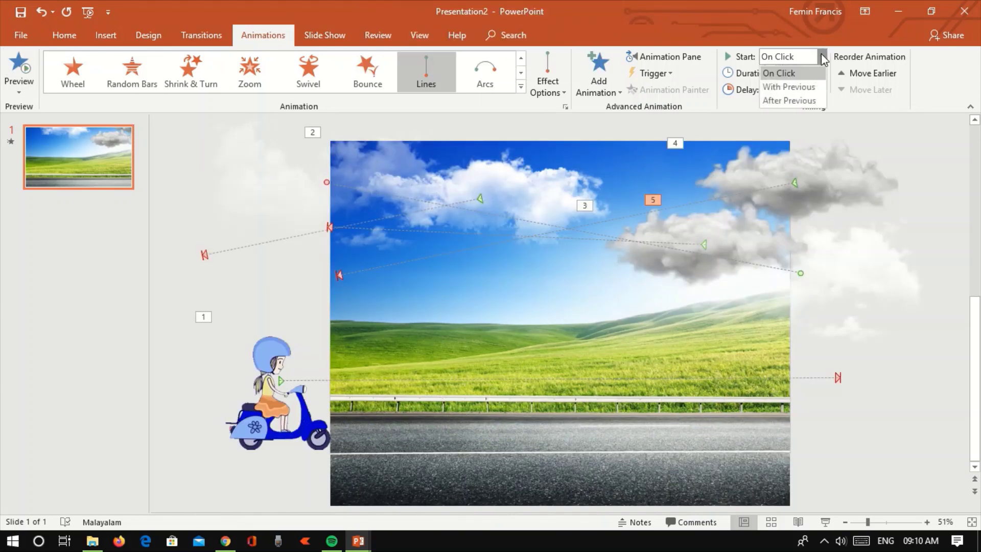
left_click(810, 87)
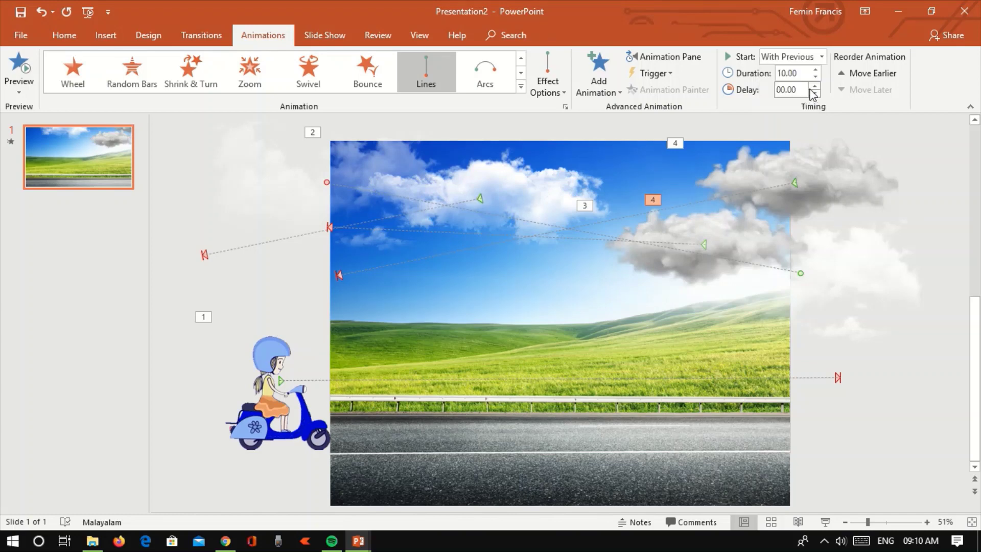
left_click(822, 57)
left_click(29, 66)
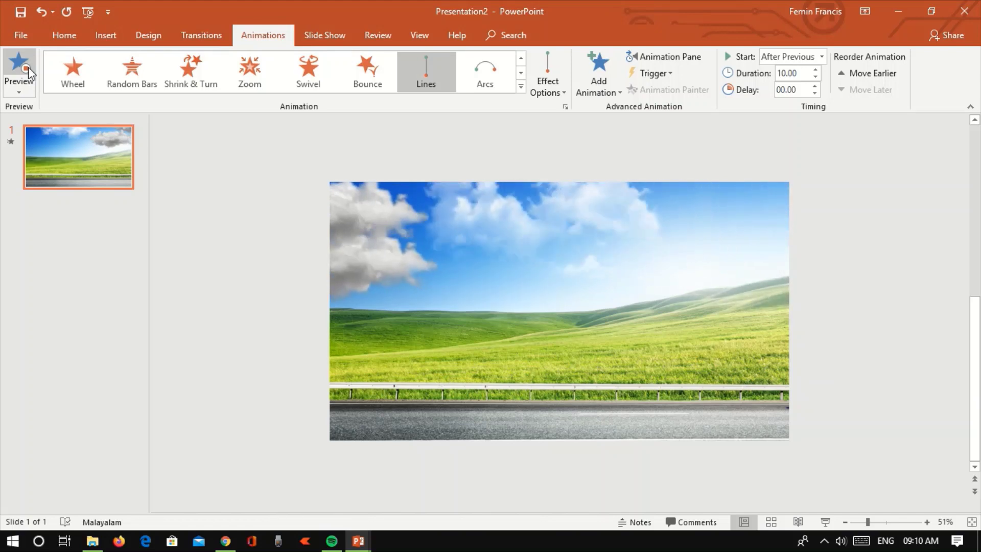
left_click(406, 252)
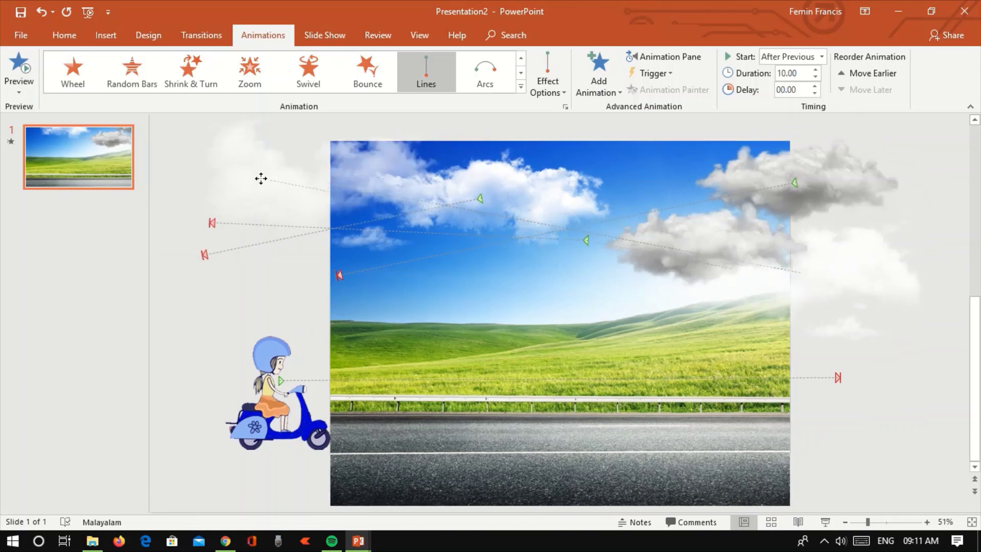
Step: Select the clouds on the slide, ending on the cloud animated second
left_click(495, 204)
left_click(495, 203)
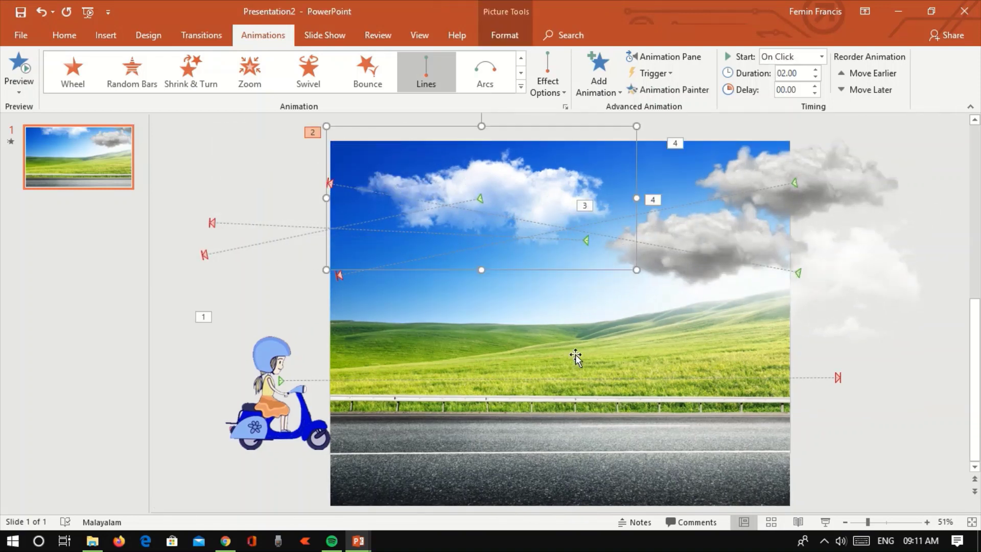
left_click(820, 419)
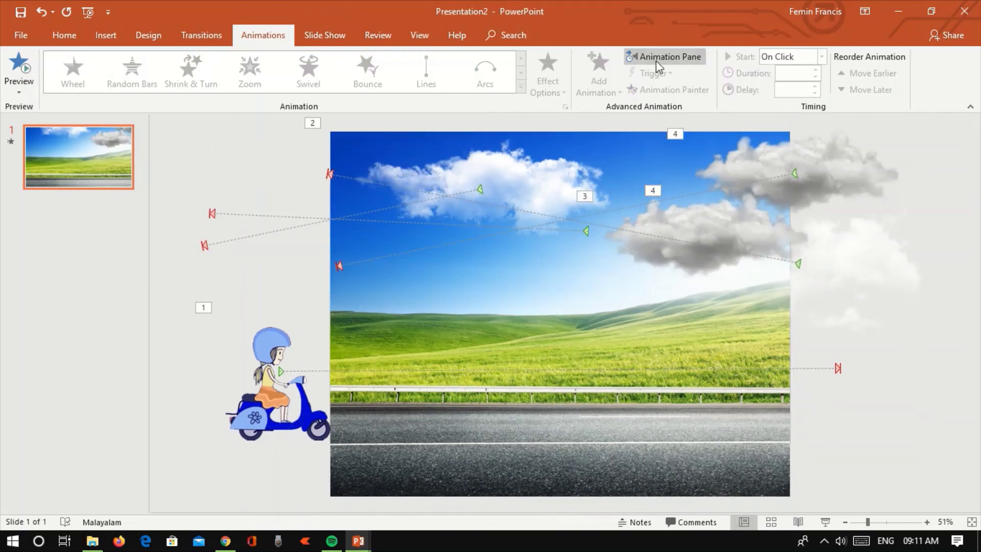
Step: Show the Animation Pane and try With Previous, then After Previous, on the Picture 6 animation
left_click(542, 314)
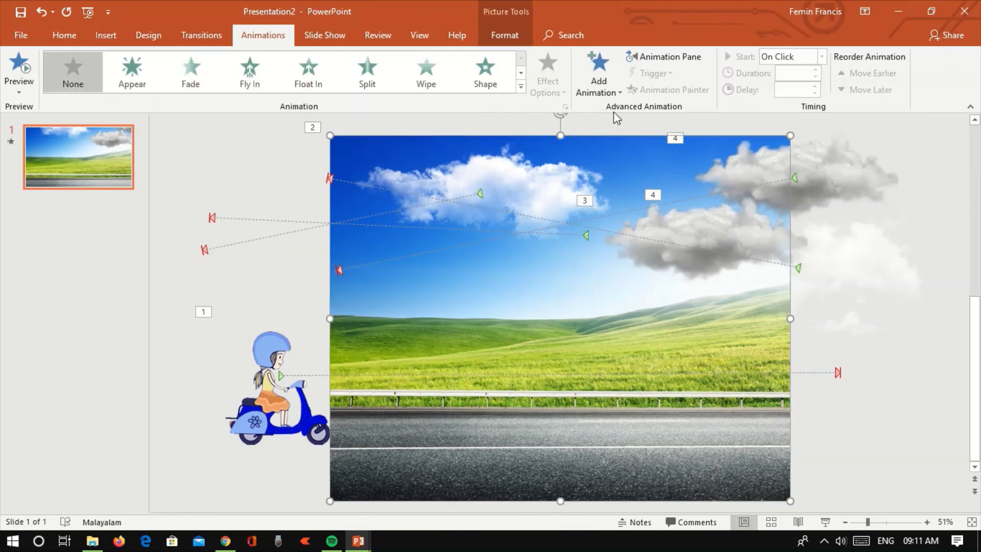
left_click(674, 61)
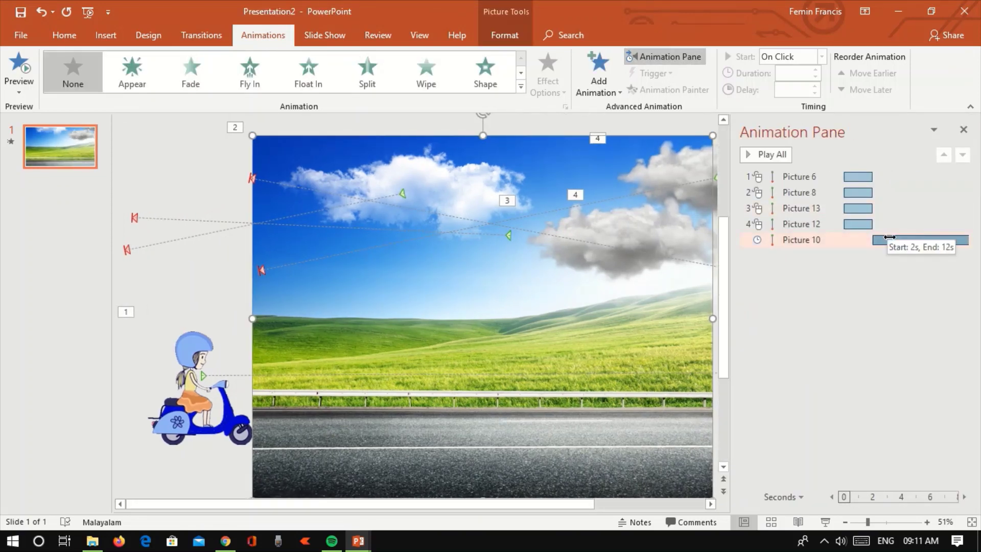
left_click_drag(883, 241, 860, 244)
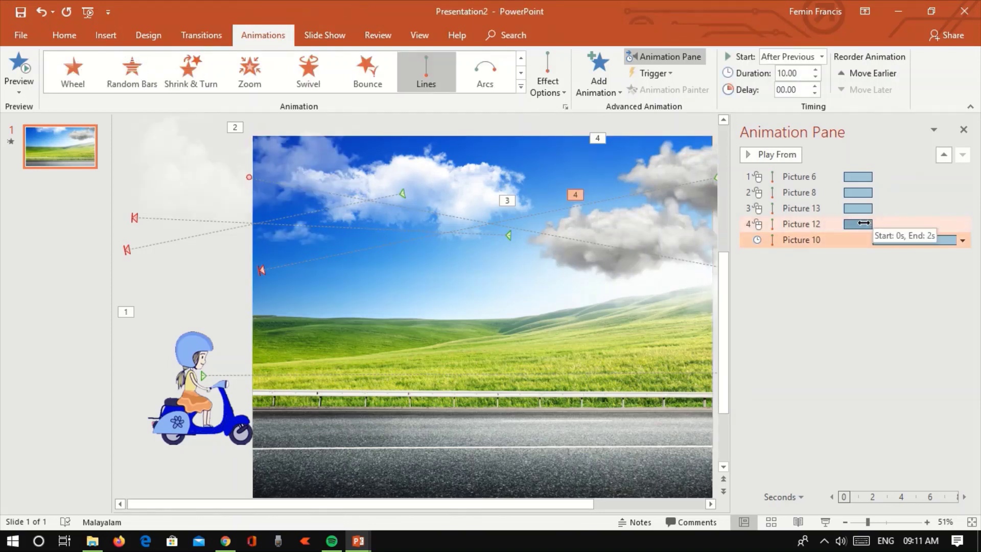
left_click(751, 176)
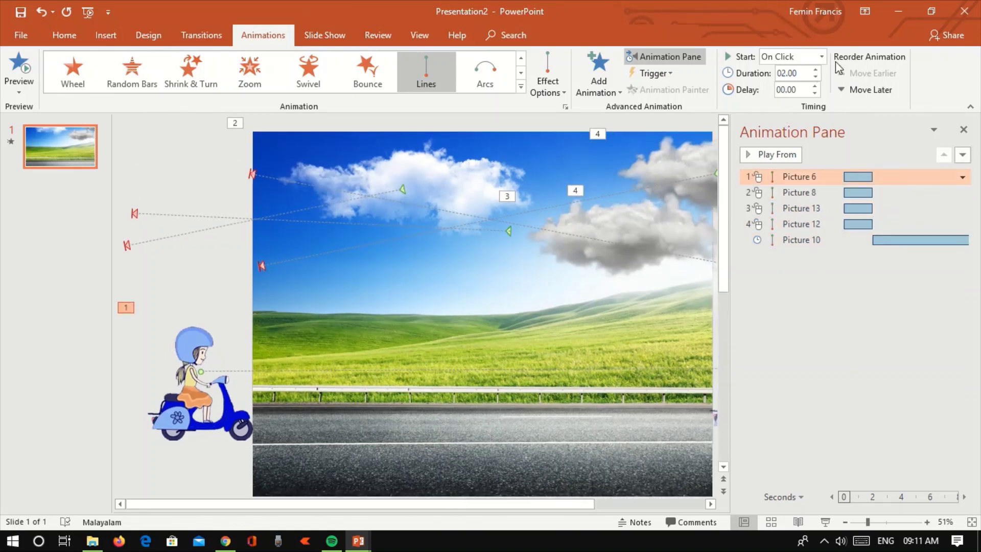
left_click(823, 57)
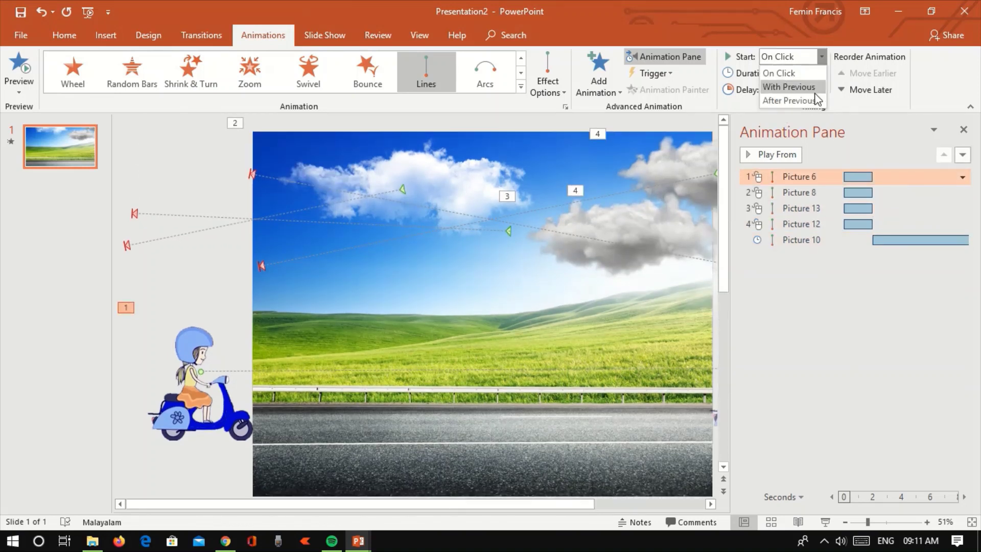
left_click(817, 84)
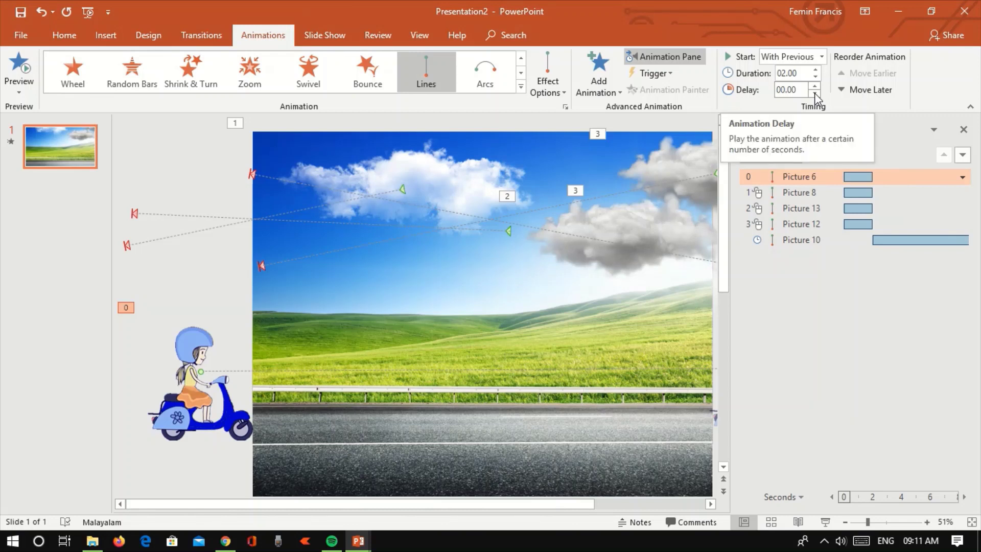
left_click(820, 58)
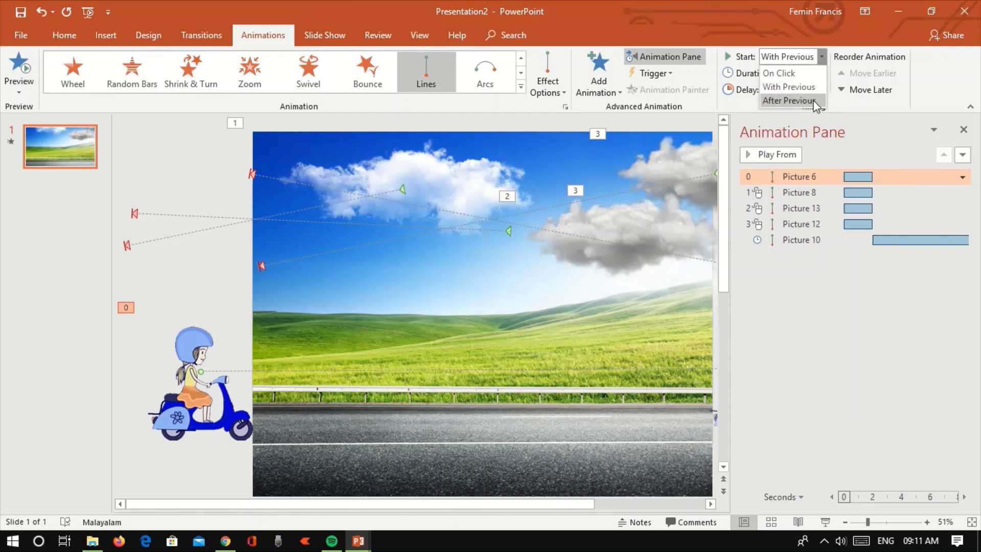
left_click(789, 100)
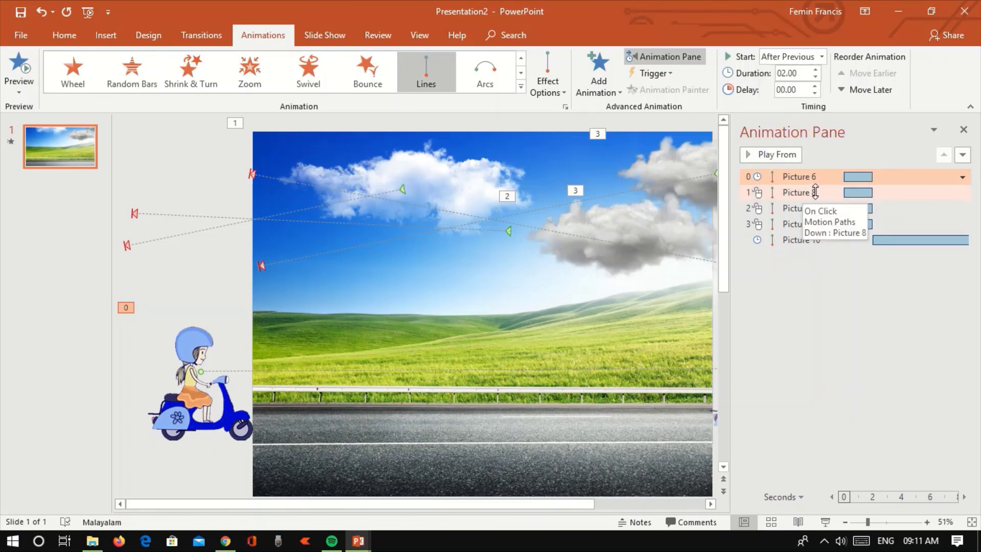
Step: Set all five animations to start With Previous with a 10-second duration
key("ctrl+a")
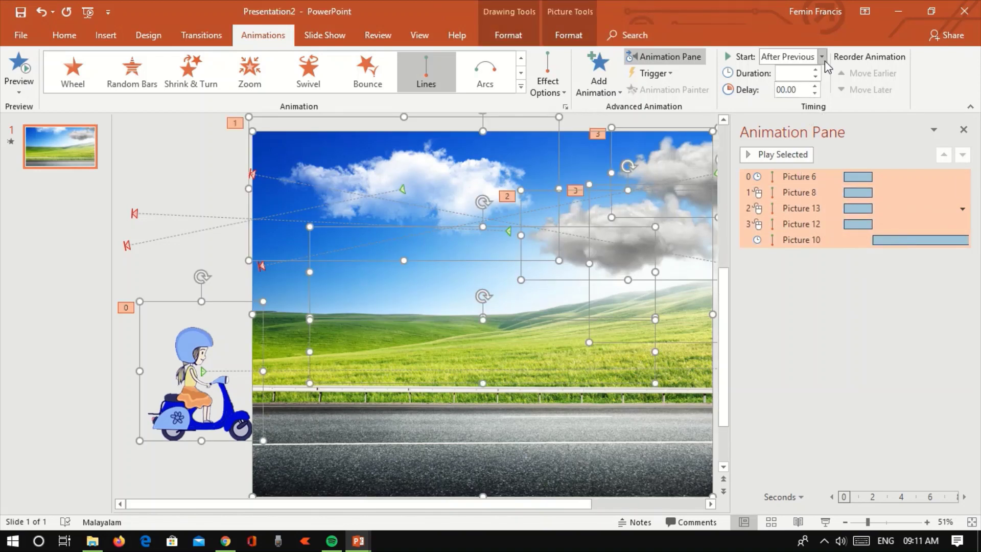
left_click(822, 59)
left_click(809, 87)
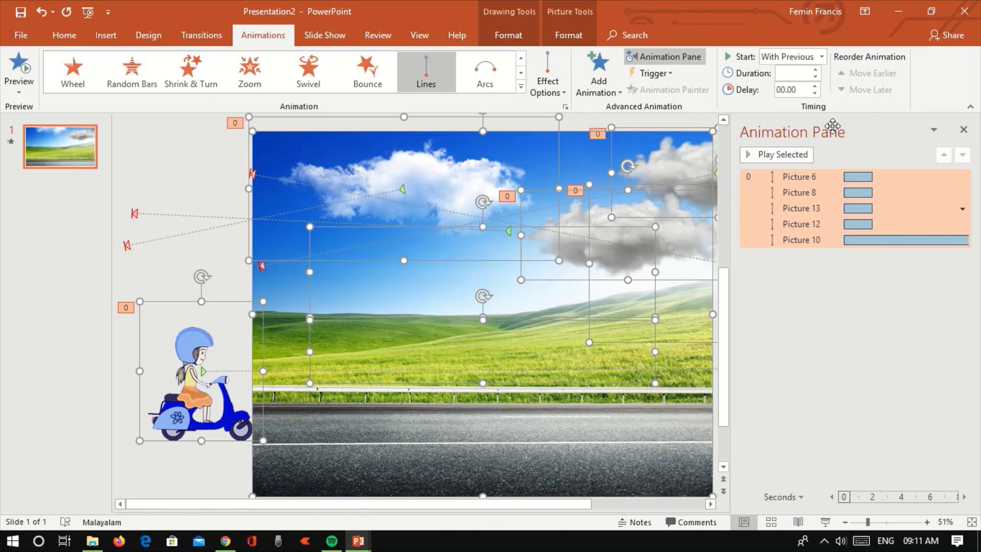
left_click(785, 76)
left_click(827, 311)
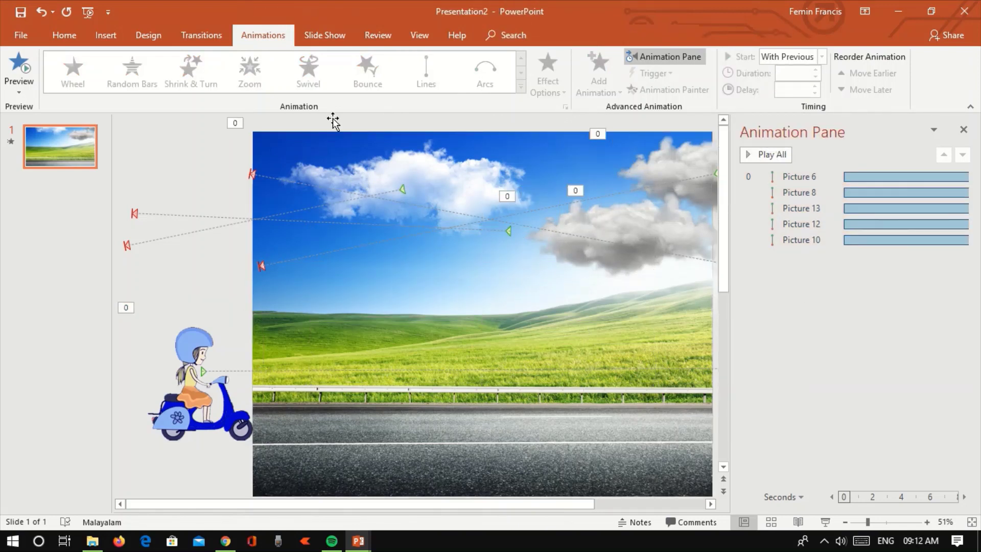
left_click(92, 11)
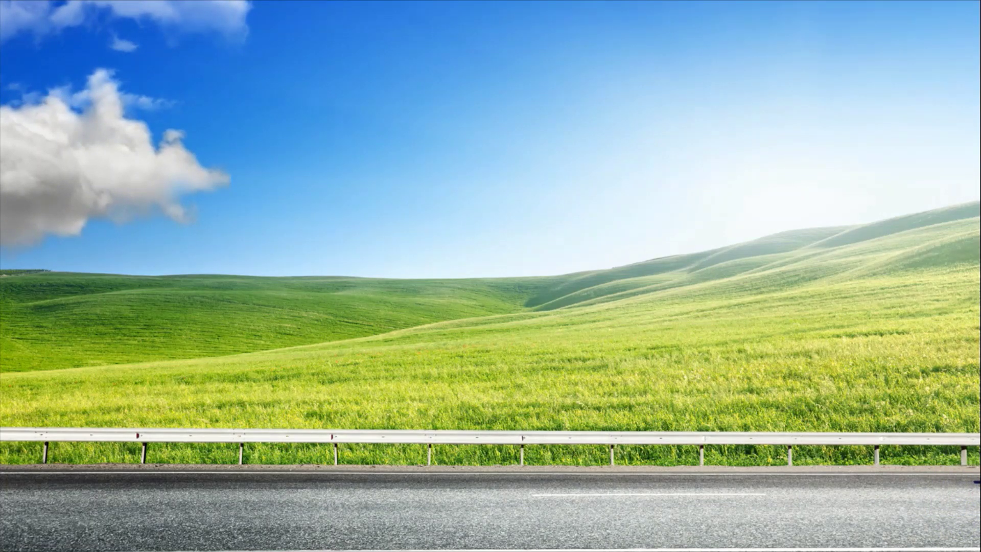
key("Escape")
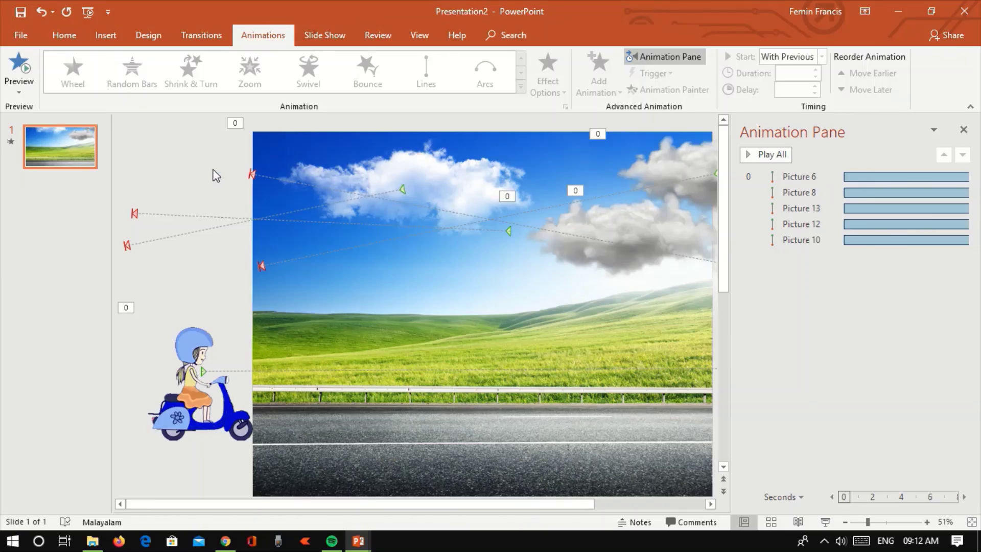